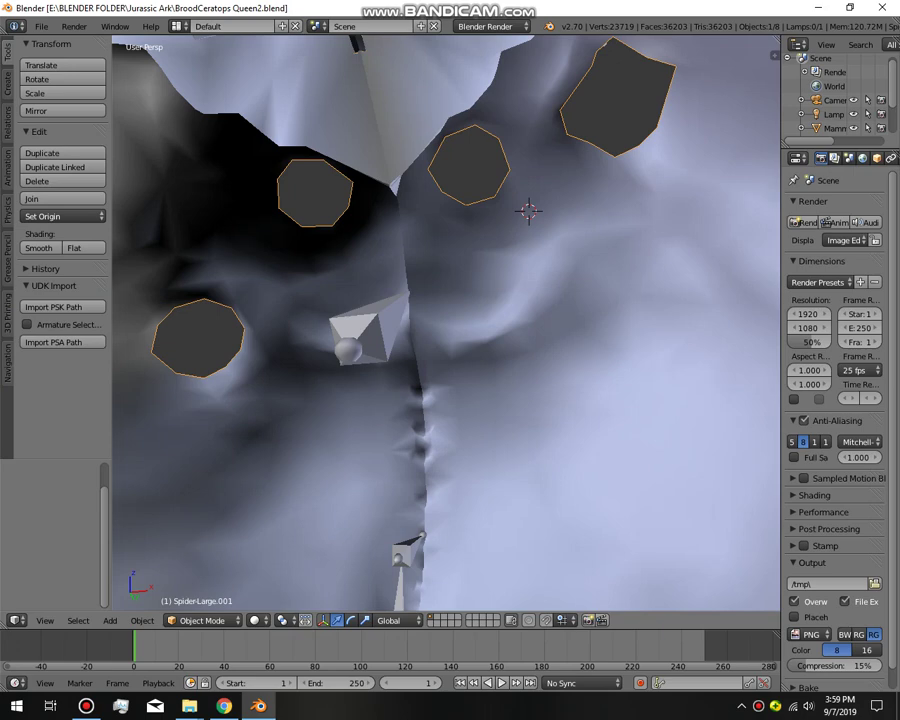
Step: Walk-navigate toward the creature's head until its face is in view
{"action": "key", "text": "shift+f"}
{"action": "key", "text": "s"}
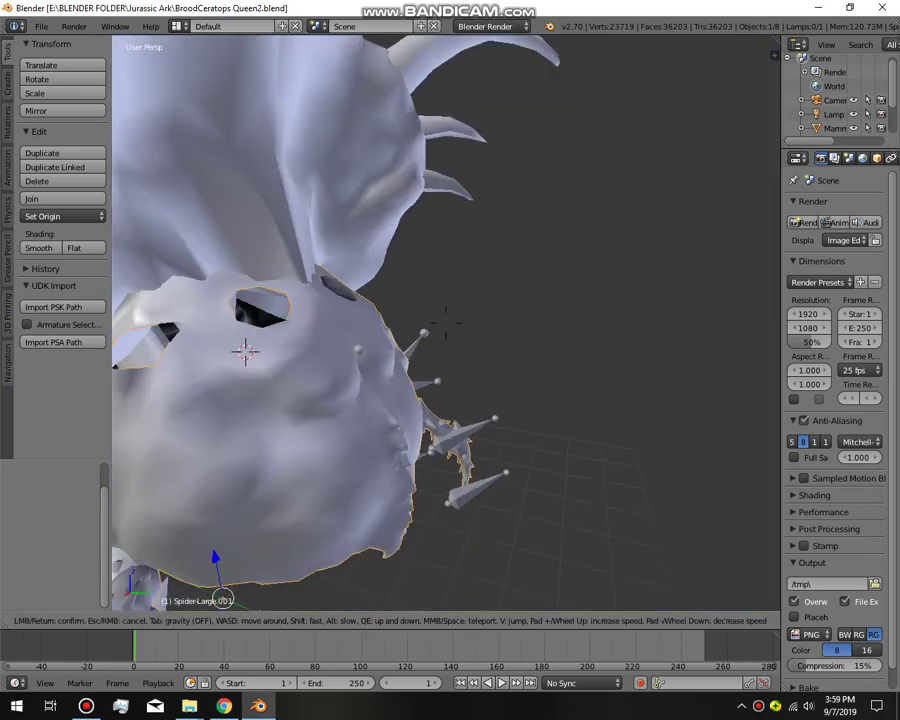
{"action": "key", "text": "w"}
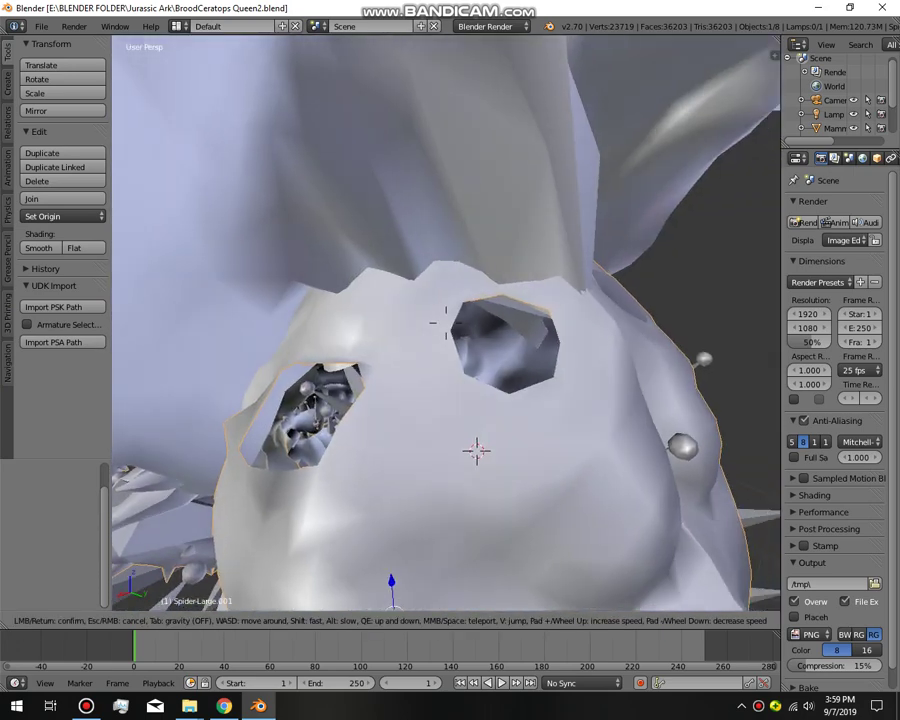
{"action": "key", "text": "s"}
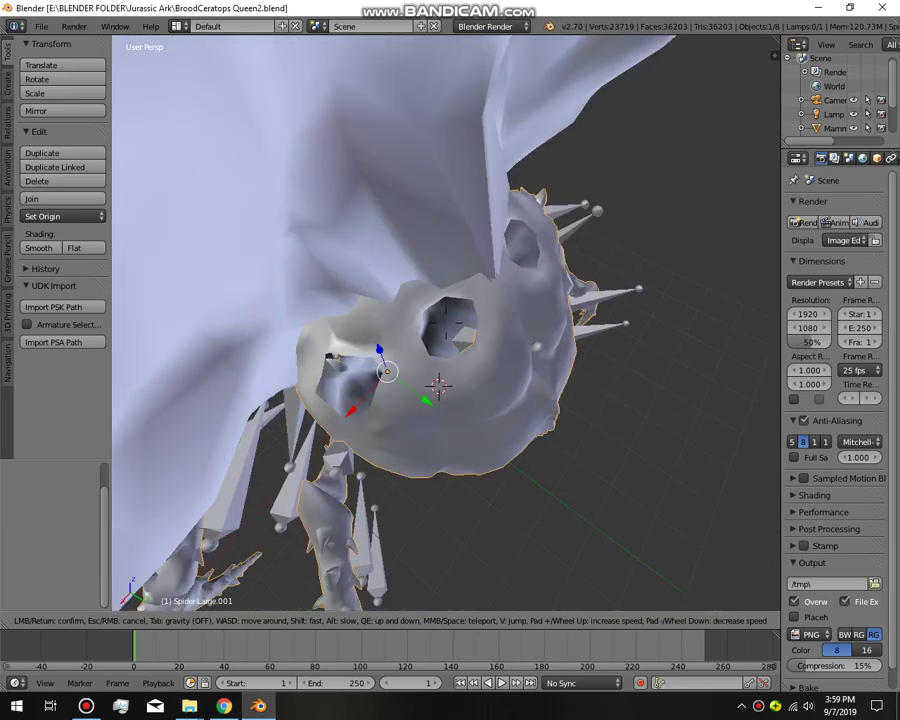
{"action": "key", "text": "w"}
{"action": "key", "text": "Return"}
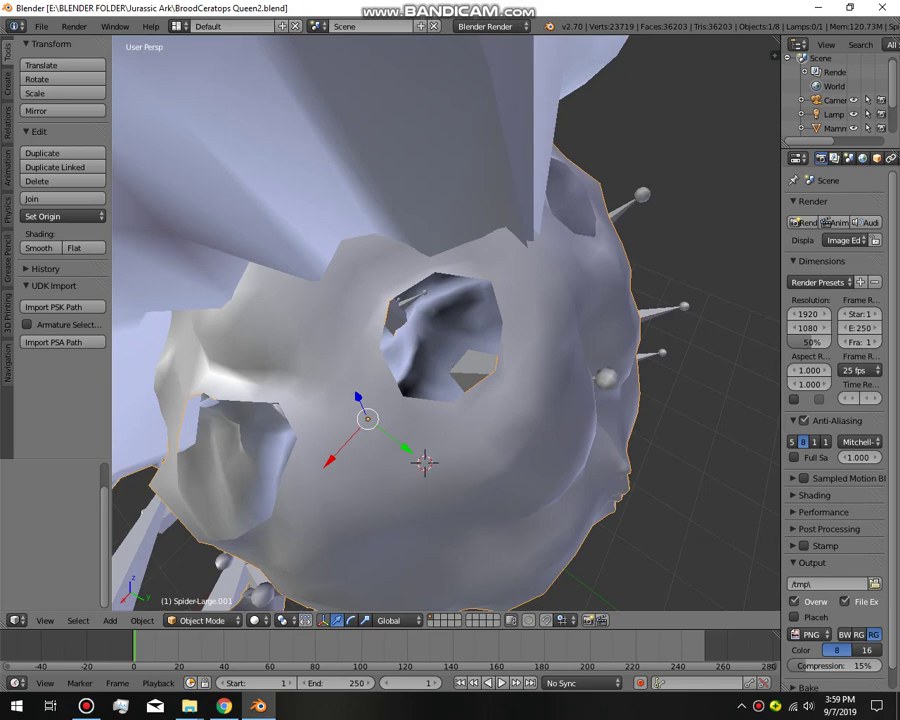
Step: Fly close to the three hollow eye openings and bring up the interaction-mode list
{"action": "key", "text": "shift+f"}
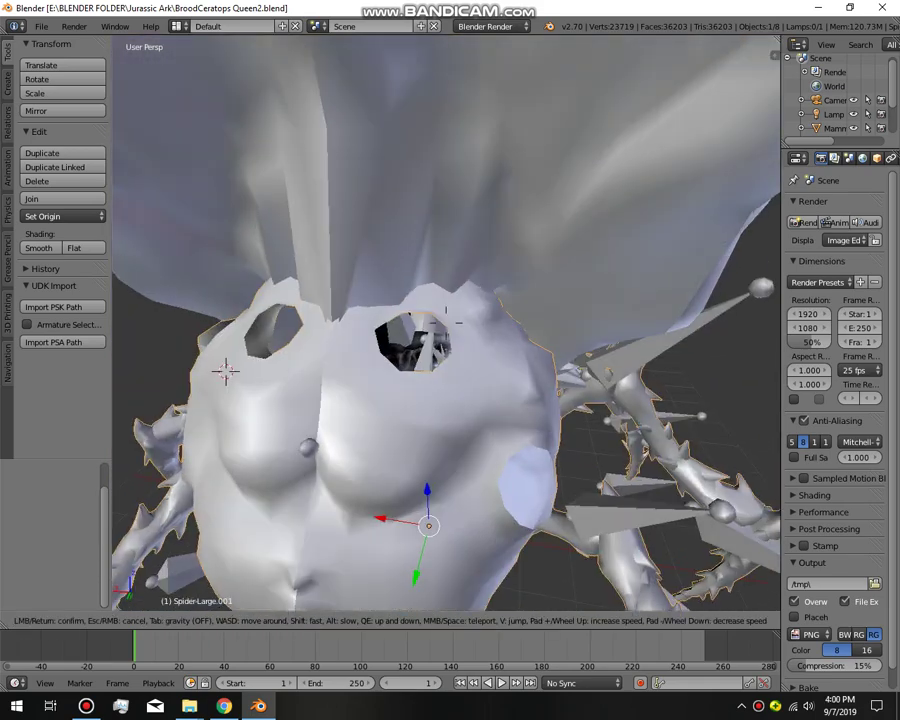
{"action": "key", "text": "w"}
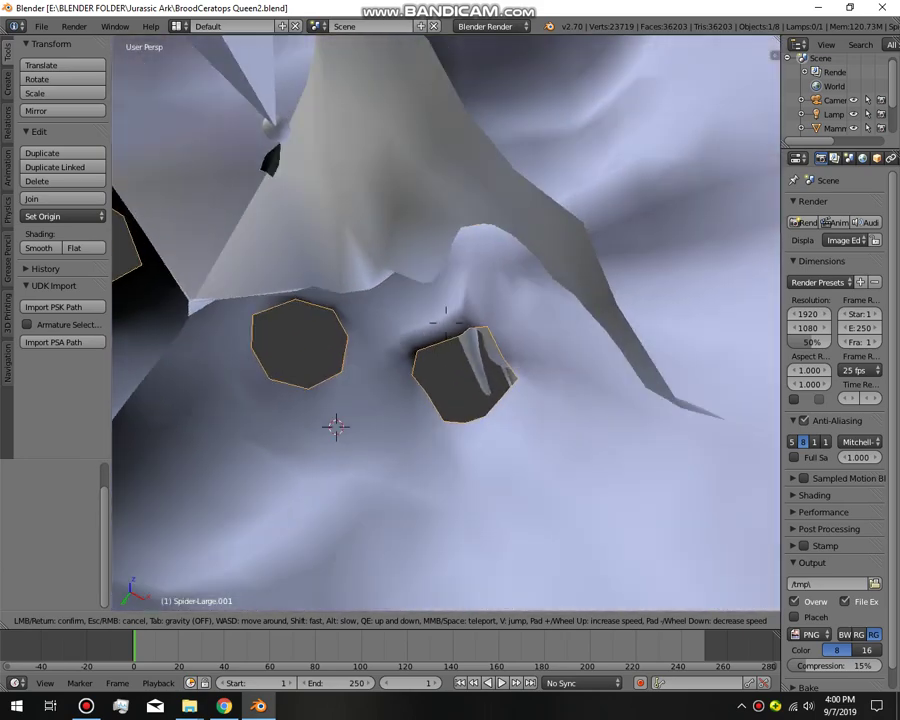
{"action": "key", "text": "w"}
{"action": "key", "text": "s"}
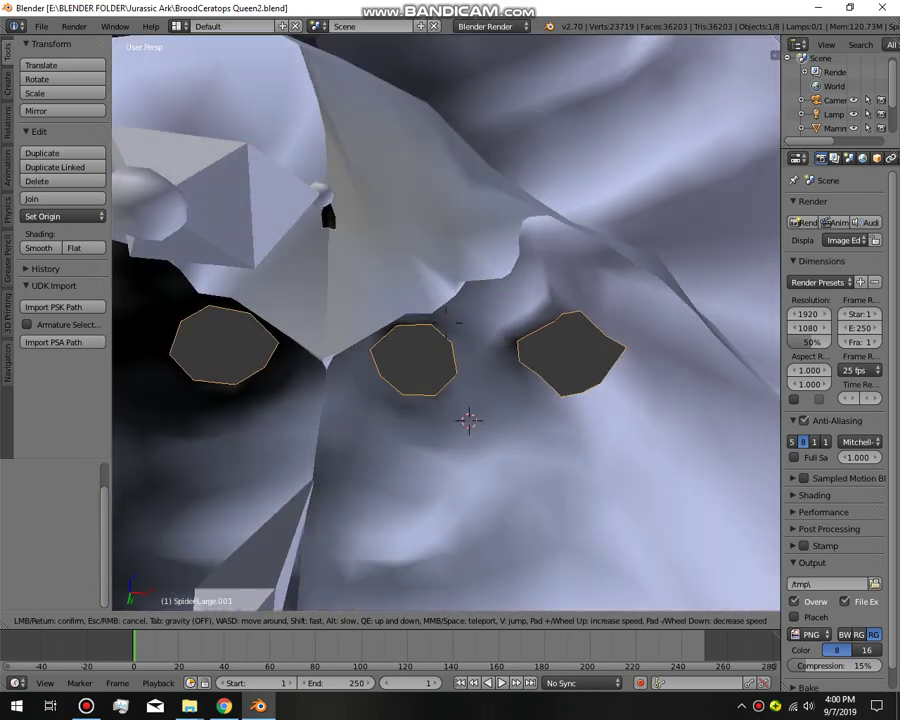
{"action": "key", "text": "Return"}
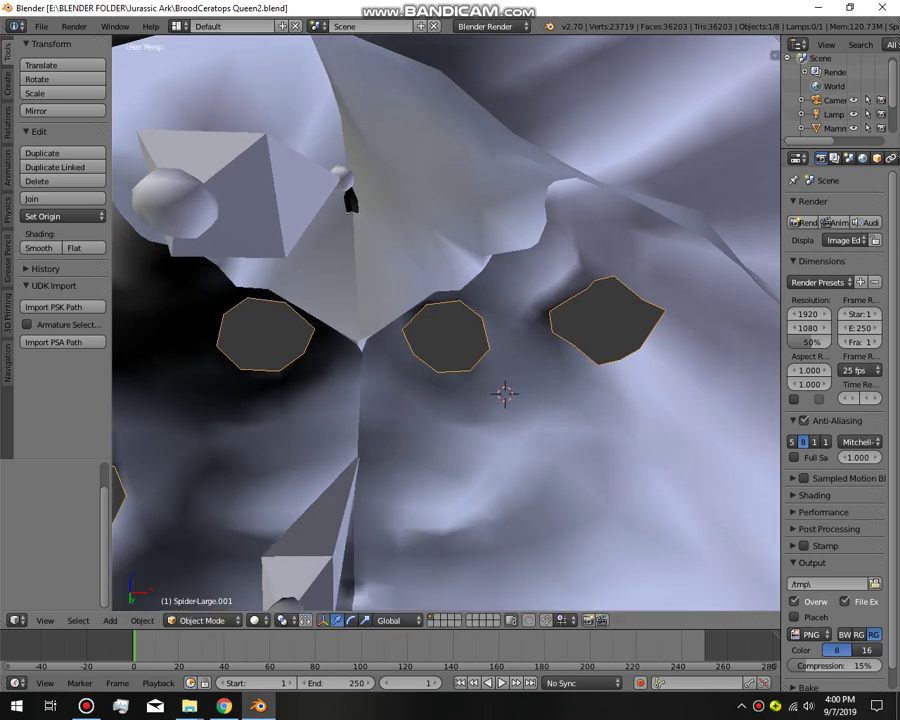
{"action": "left_click", "coordinate": [202, 620]}
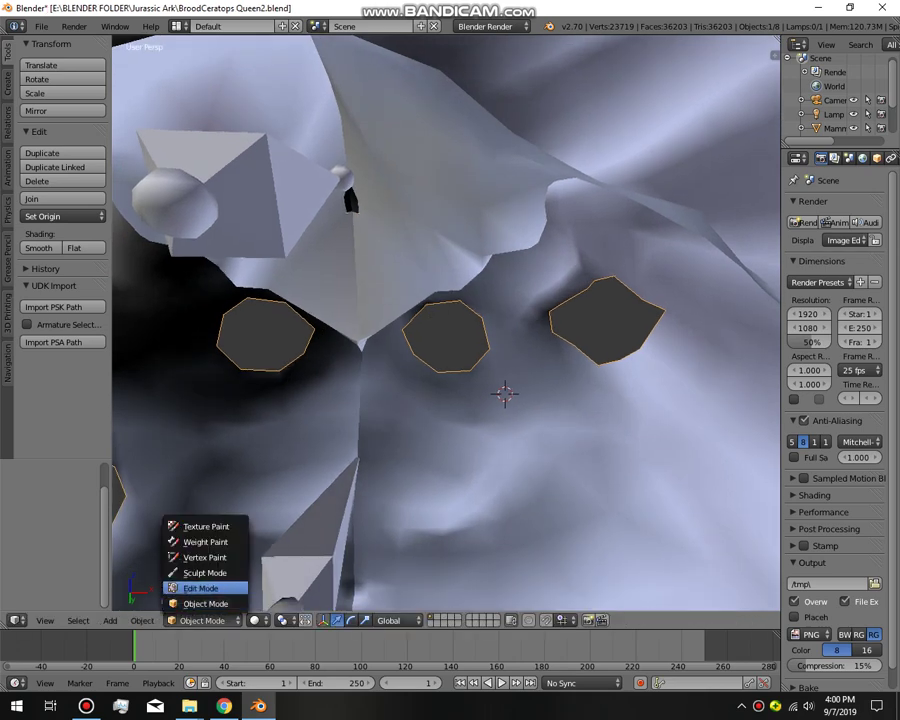
Step: Centre the middle eye socket in the view using walk navigation
{"action": "left_click", "coordinate": [200, 588]}
{"action": "left_click", "coordinate": [200, 620]}
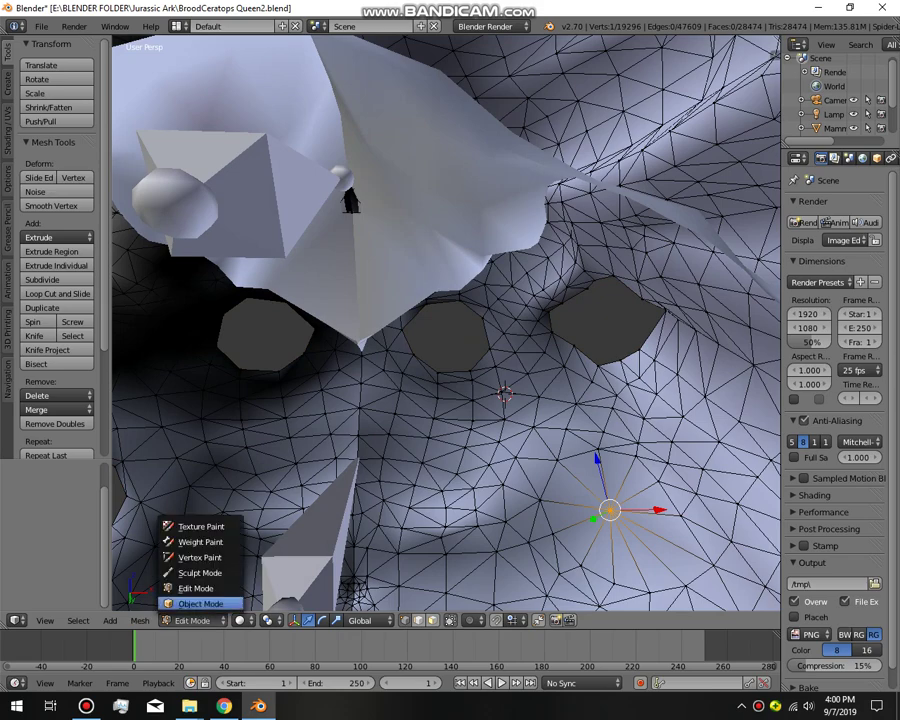
{"action": "left_click", "coordinate": [200, 598]}
{"action": "key", "text": "shift+f"}
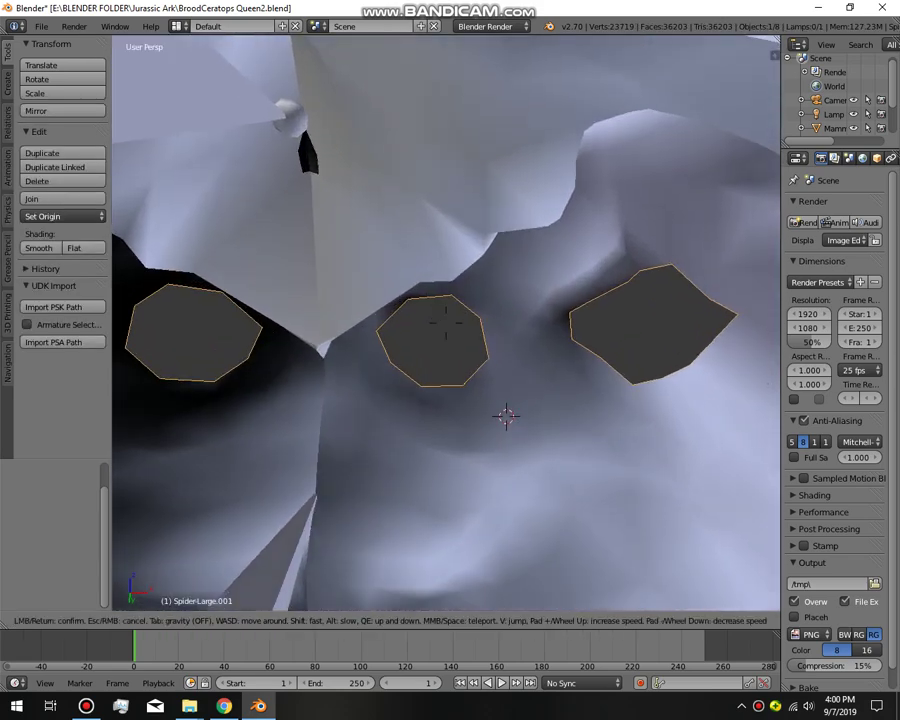
{"action": "key", "text": "w"}
{"action": "key", "text": "s"}
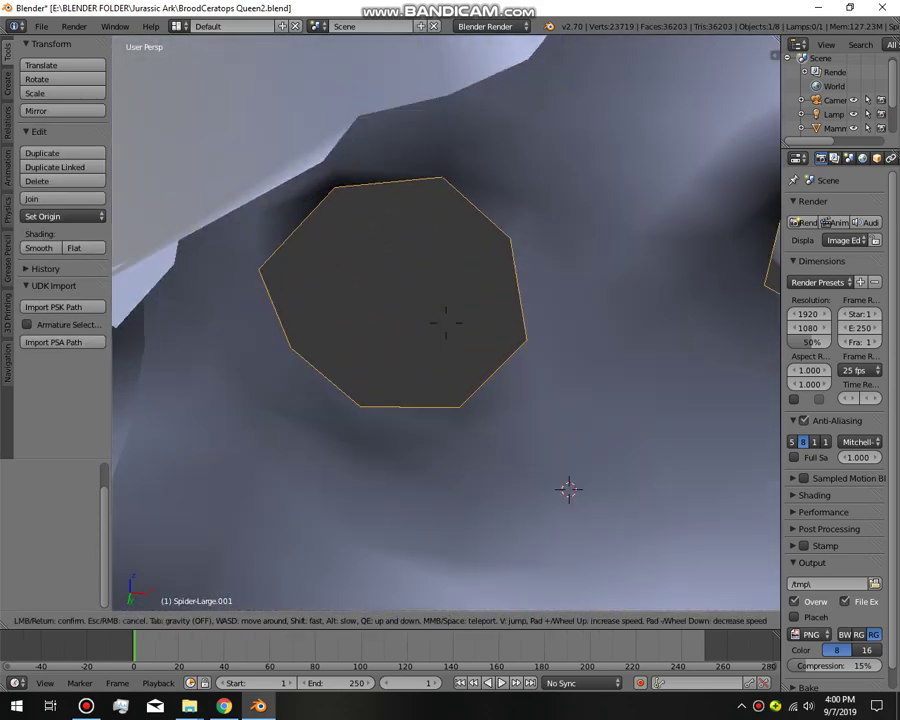
{"action": "key", "text": "w"}
{"action": "key", "text": "s"}
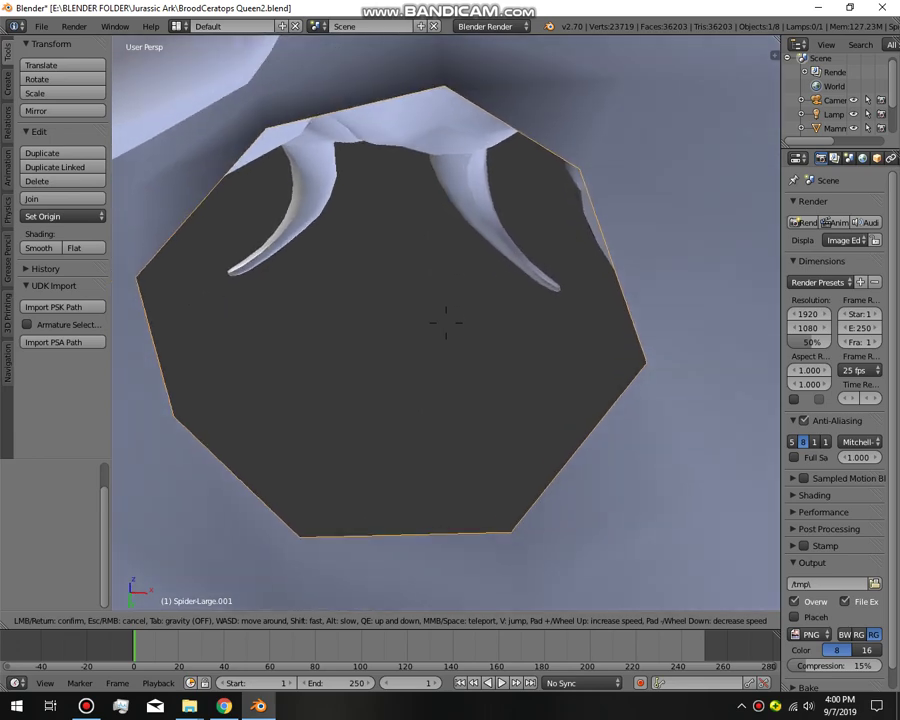
{"action": "left_click", "coordinate": [446, 320]}
Step: In Edit Mode, select the full vertex loop around the middle eye hole's rim
{"action": "left_click", "coordinate": [202, 620]}
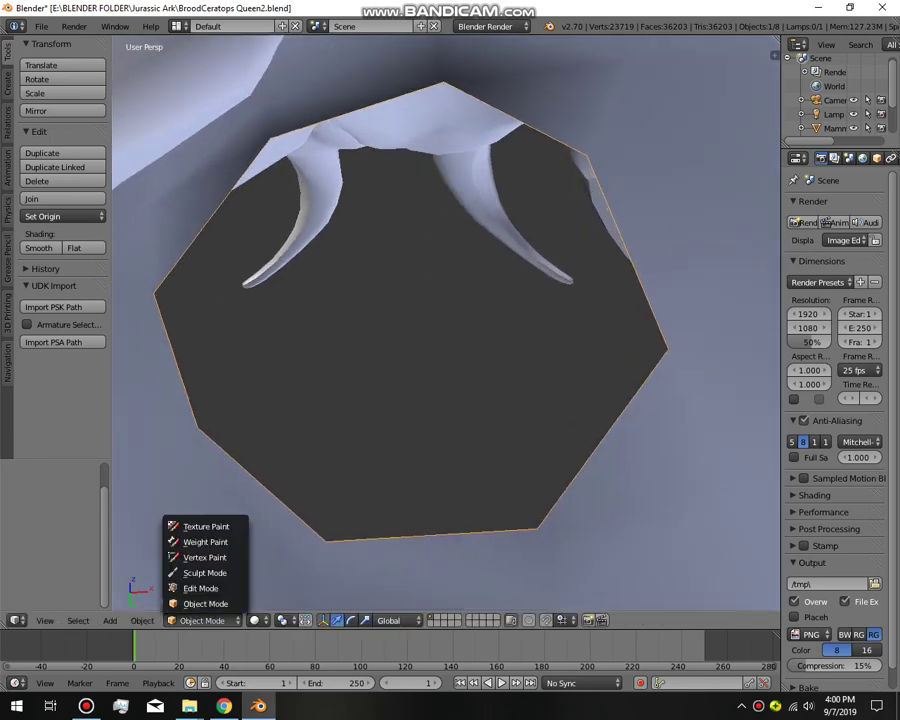
{"action": "left_click", "coordinate": [200, 583]}
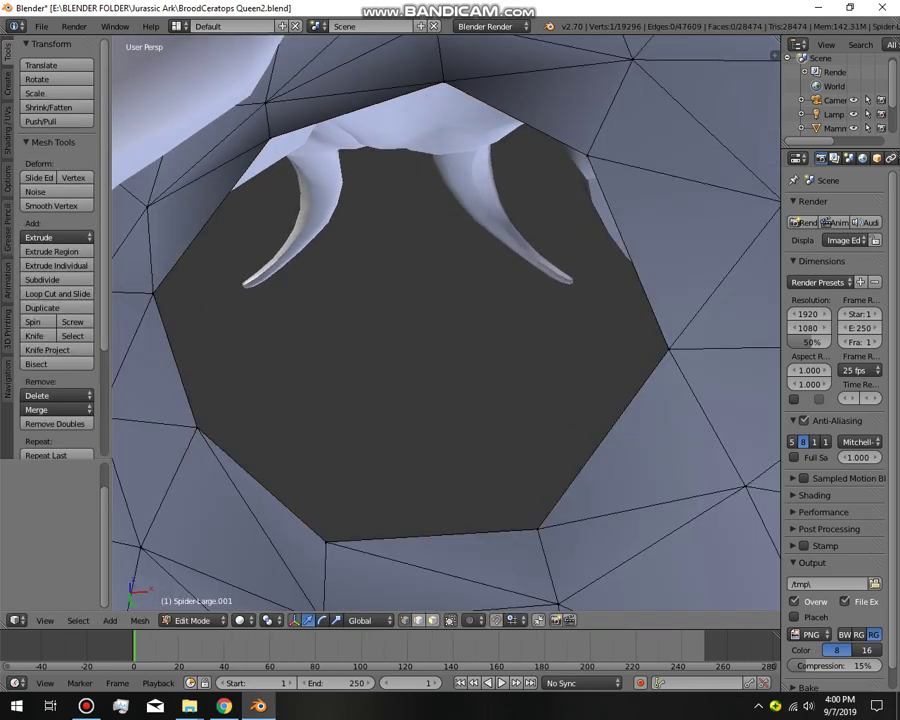
{"action": "right_click", "coordinate": [444, 82]}
{"action": "key", "text": "ctrl+KP_Add"}
{"action": "key", "text": "ctrl+KP_Add"}
{"action": "key", "text": "ctrl+KP_Add"}
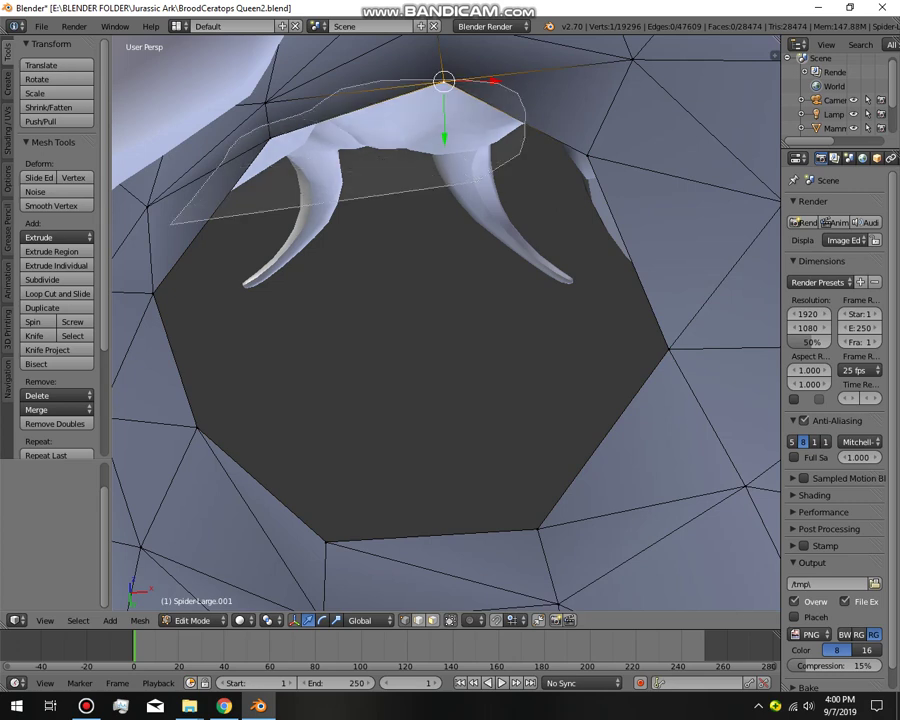
{"action": "key", "text": "ctrl+KP_Add"}
{"action": "key", "text": "ctrl+KP_Add"}
{"action": "key", "text": "ctrl+KP_Add"}
{"action": "key", "text": "ctrl+KP_Add"}
{"action": "key", "text": "ctrl+KP_Add"}
{"action": "key", "text": "ctrl+KP_Add"}
{"action": "key", "text": "ctrl+KP_Add"}
{"action": "key", "text": "ctrl+KP_Add"}
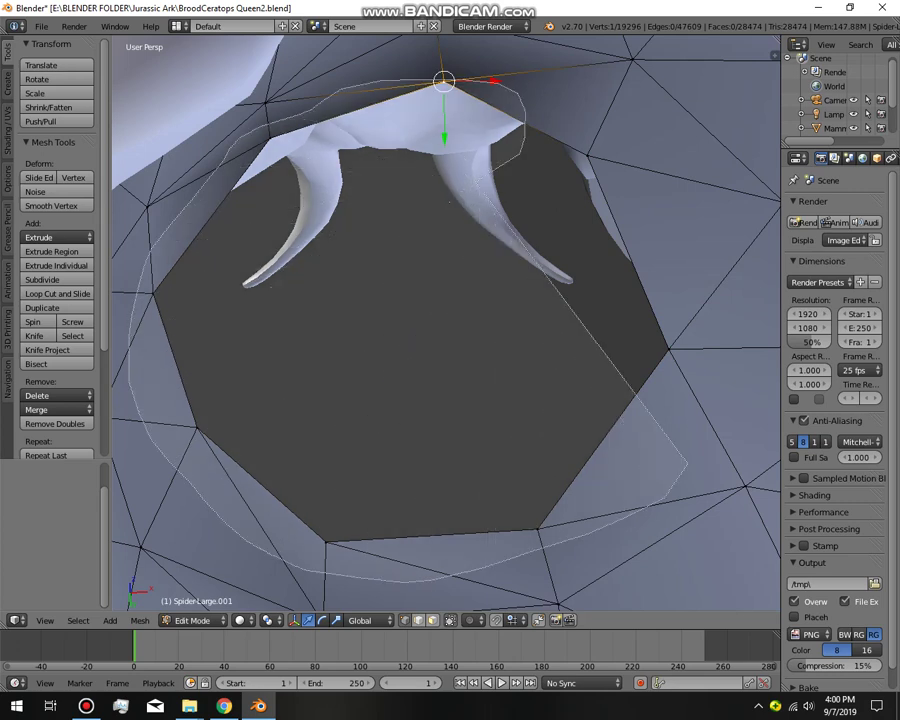
{"action": "key", "text": "shift+ctrl+alt+m"}
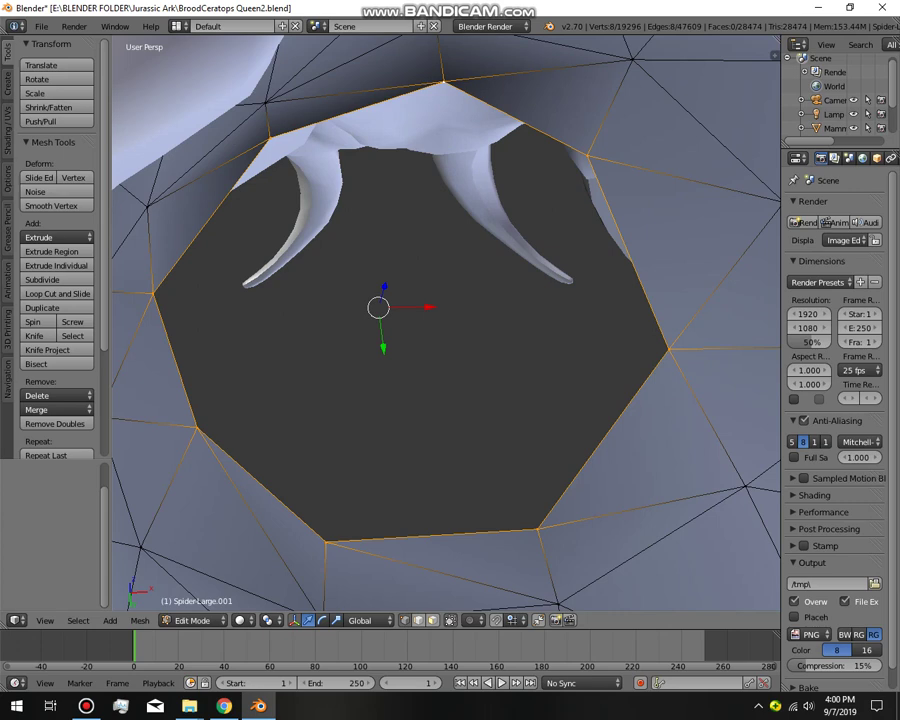
Step: Merge the rim vertices At Center, then return to Object Mode
{"action": "left_click", "coordinate": [57, 409]}
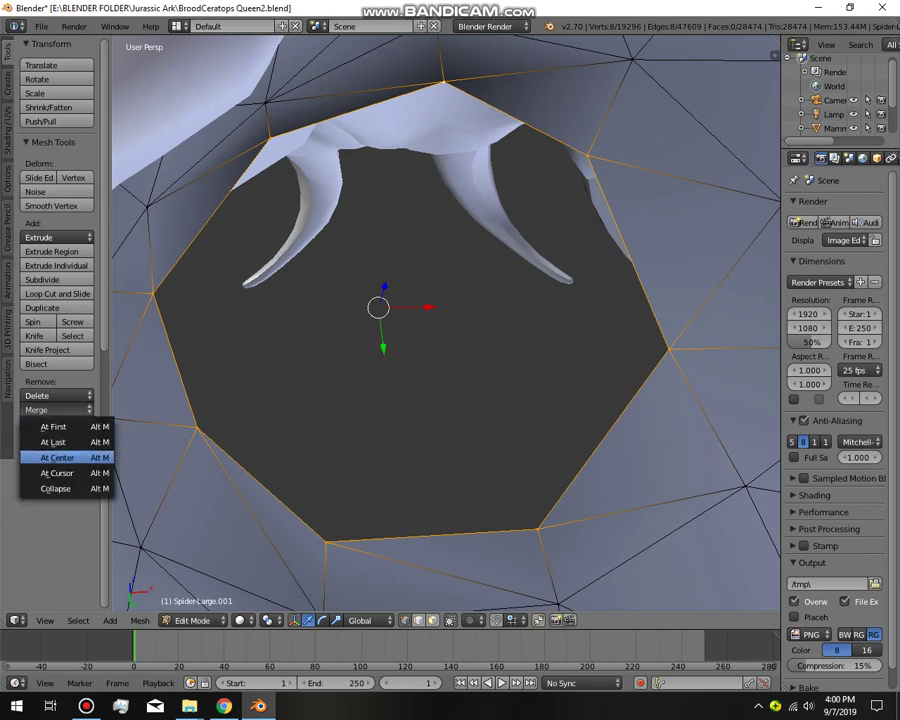
{"action": "left_click", "coordinate": [57, 457]}
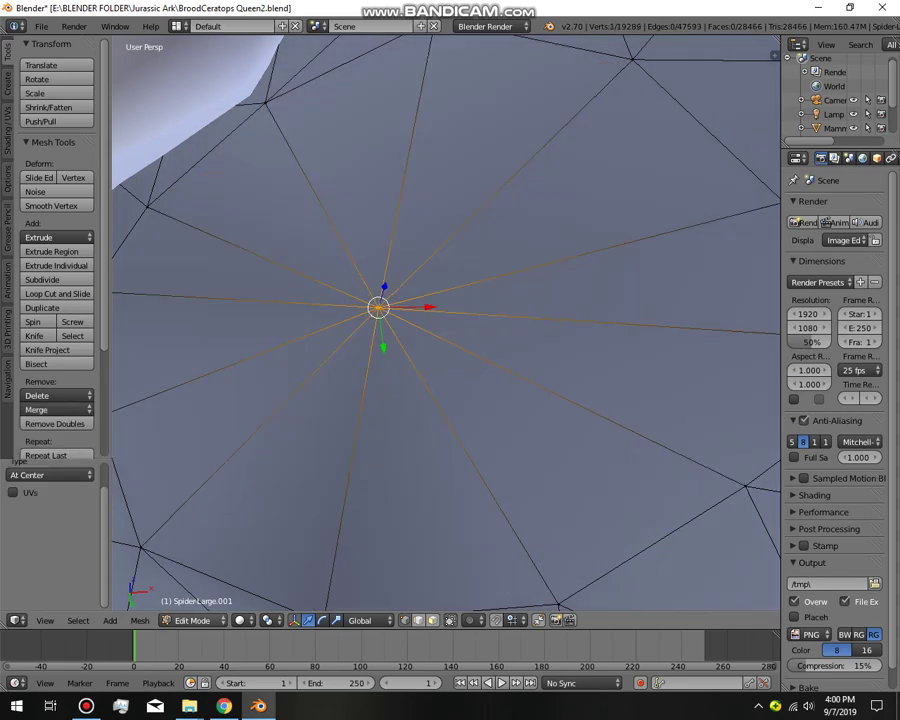
{"action": "left_click", "coordinate": [195, 620]}
{"action": "left_click", "coordinate": [200, 600]}
Step: Fly through the creature's body until the dark octagonal hole is in view
{"action": "key", "text": "shift+f"}
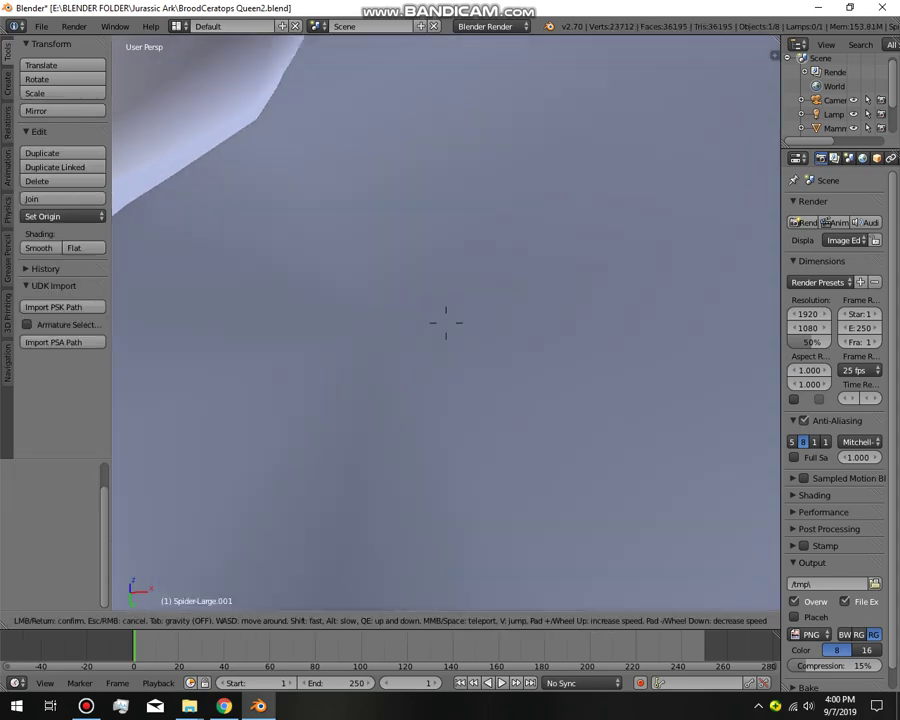
{"action": "key", "text": "w"}
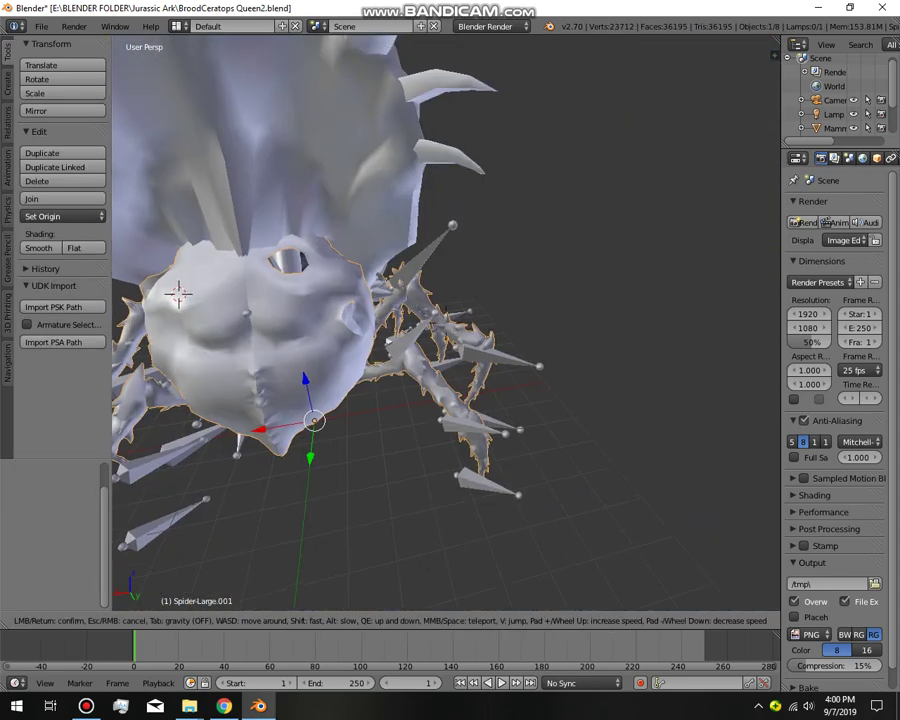
{"action": "key", "text": "w"}
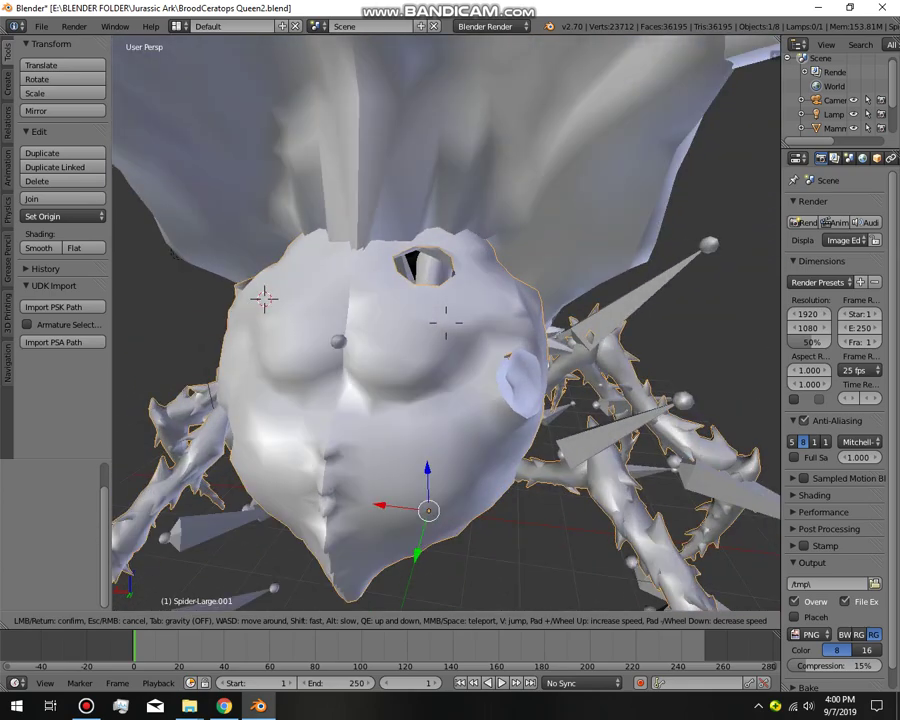
{"action": "key", "text": "w"}
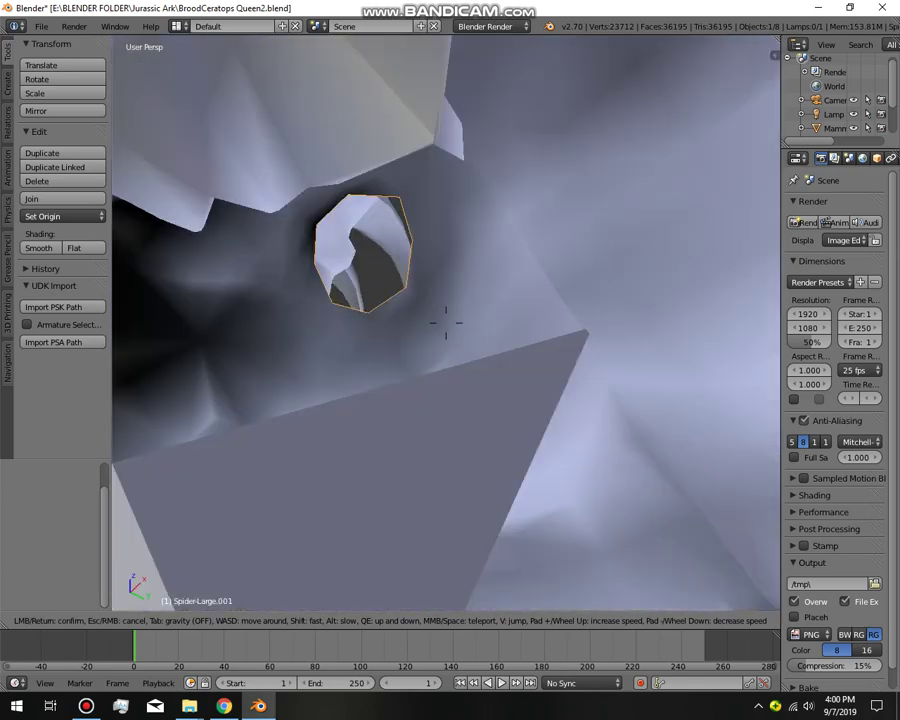
{"action": "key", "text": "w"}
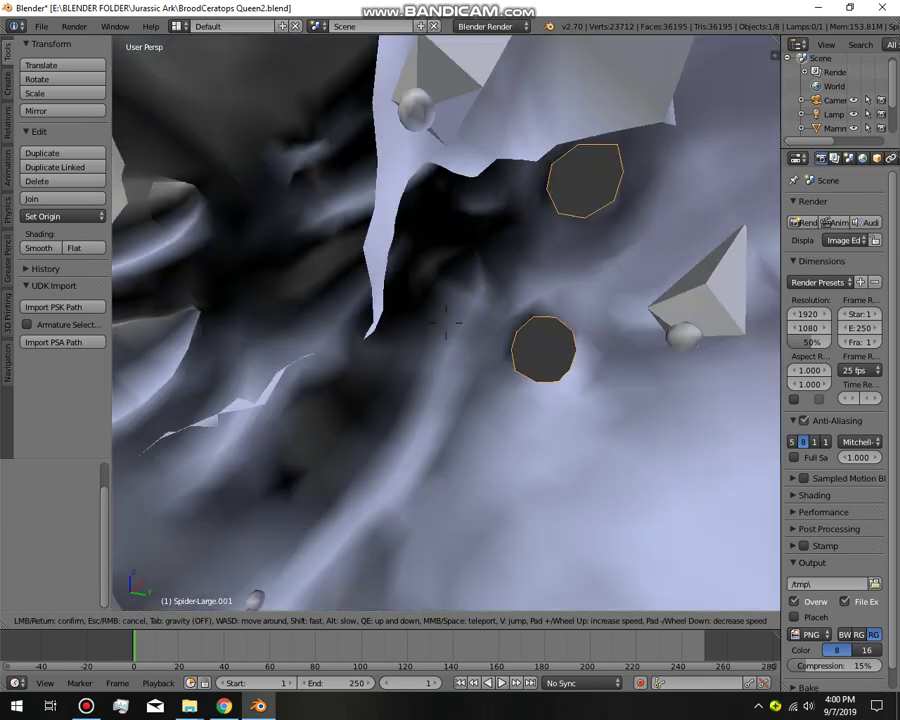
{"action": "key", "text": "Return"}
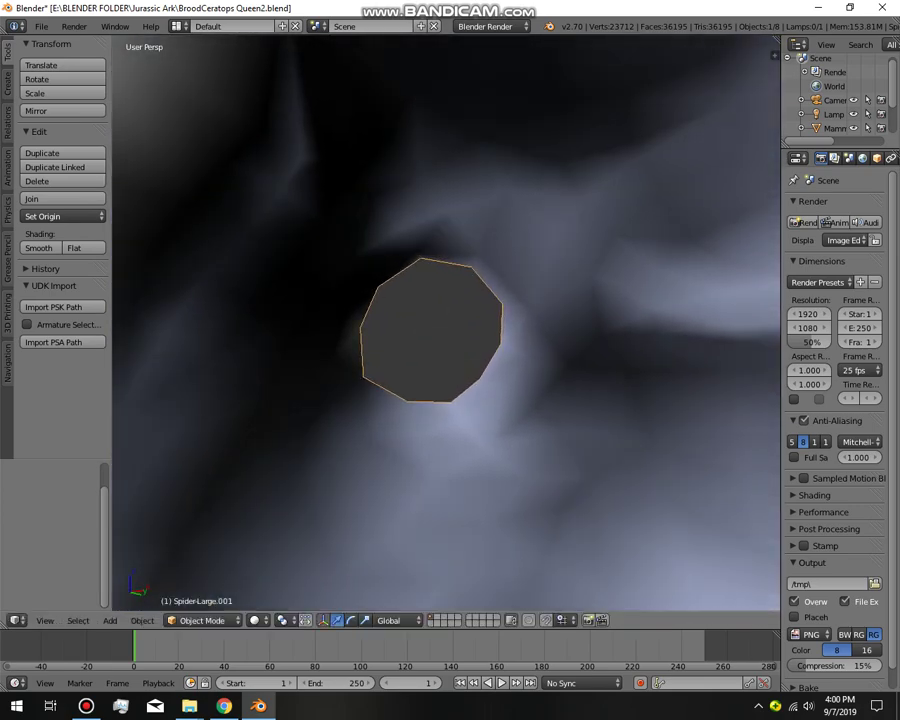
Step: In Edit Mode, select all the vertices around the octagonal hole's rim
{"action": "left_click", "coordinate": [203, 620]}
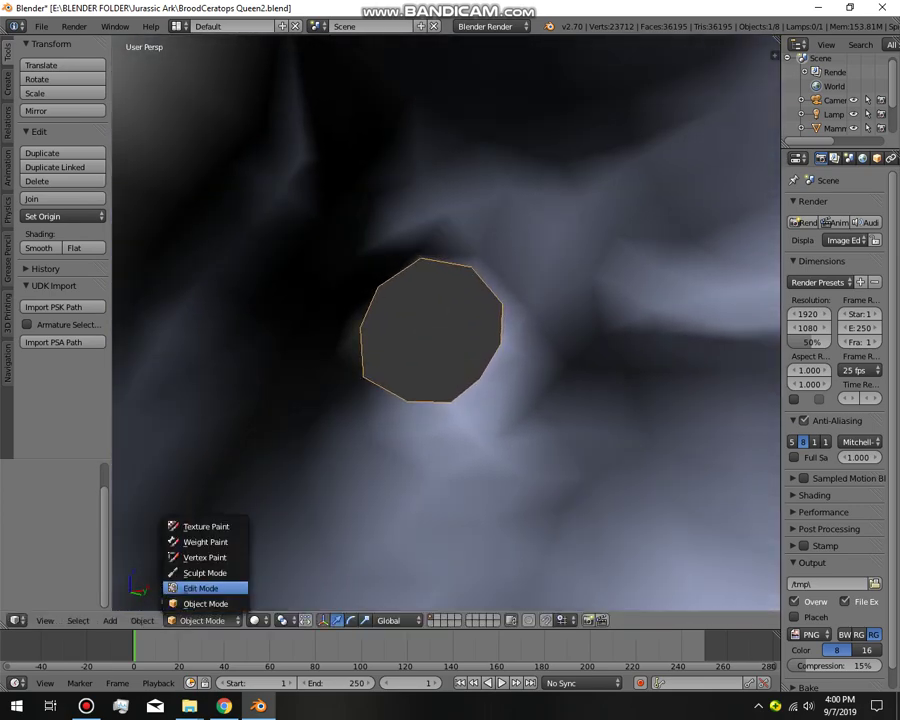
{"action": "left_click", "coordinate": [195, 584]}
{"action": "right_click", "coordinate": [421, 259]}
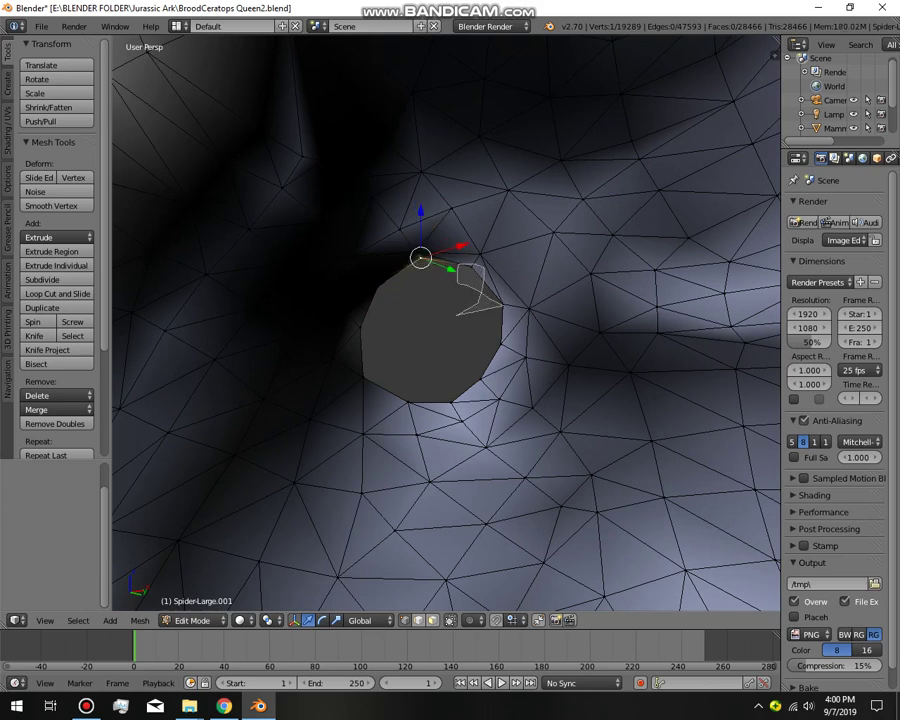
{"action": "right_click", "coordinate": [473, 271], "text": "shift"}
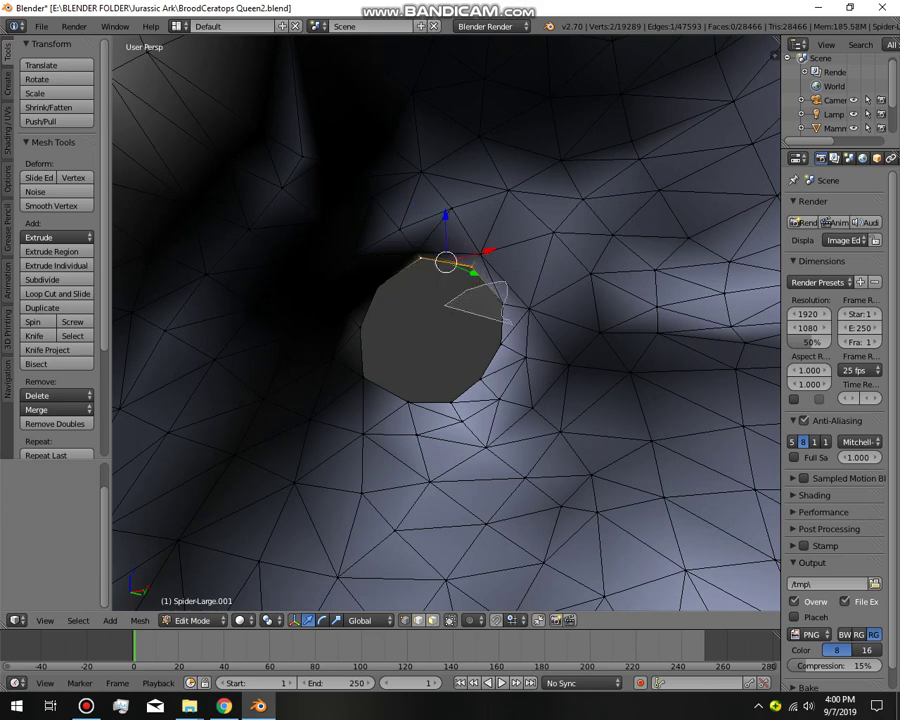
{"action": "left_click_drag", "start_coordinate": [507, 340], "coordinate": [355, 343], "text": "ctrl"}
{"action": "key", "text": "g"}
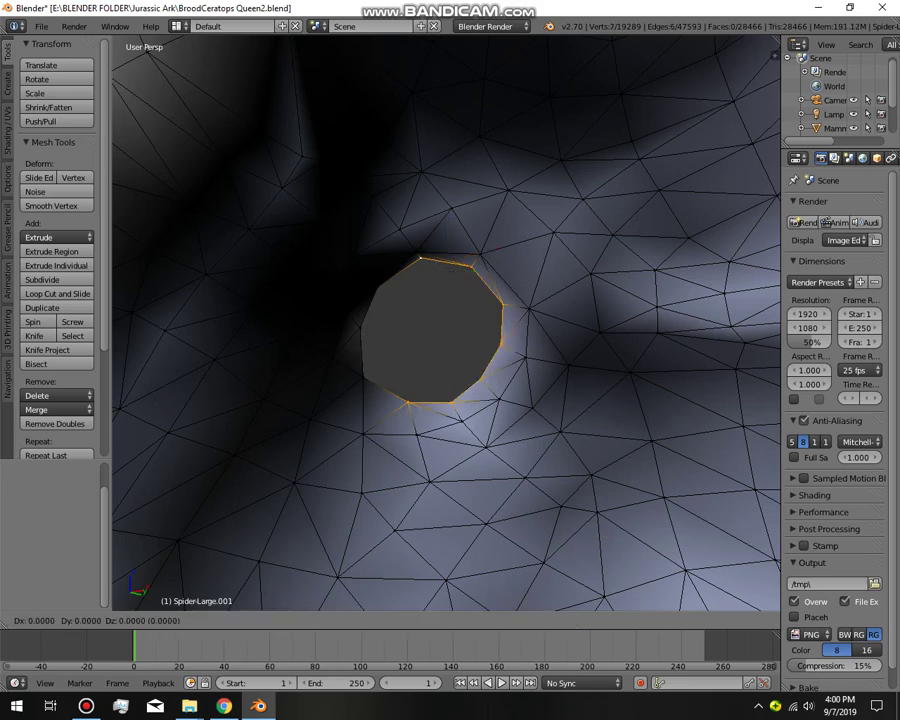
{"action": "key", "text": "Return"}
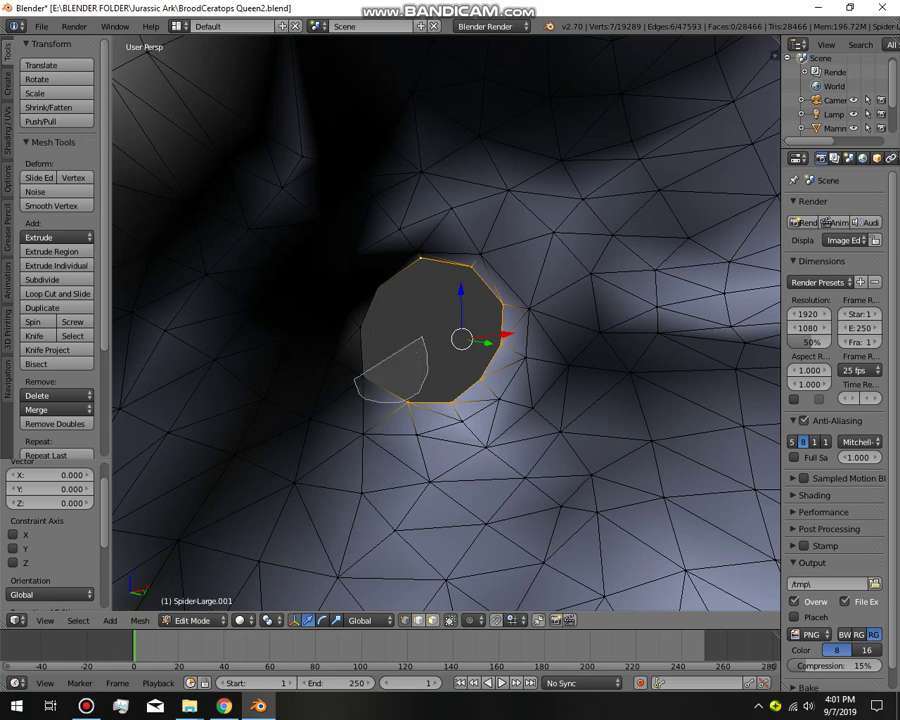
{"action": "left_click_drag", "start_coordinate": [419, 390], "coordinate": [378, 280], "text": "ctrl"}
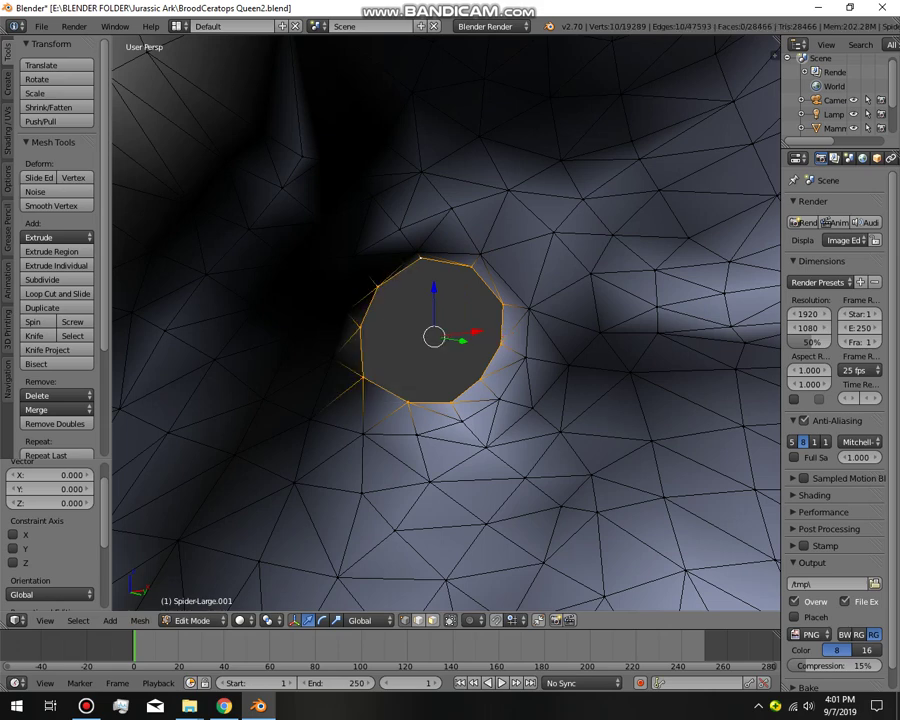
Step: Merge the octagonal hole's rim At Center and go back to Object Mode
{"action": "left_click", "coordinate": [57, 409]}
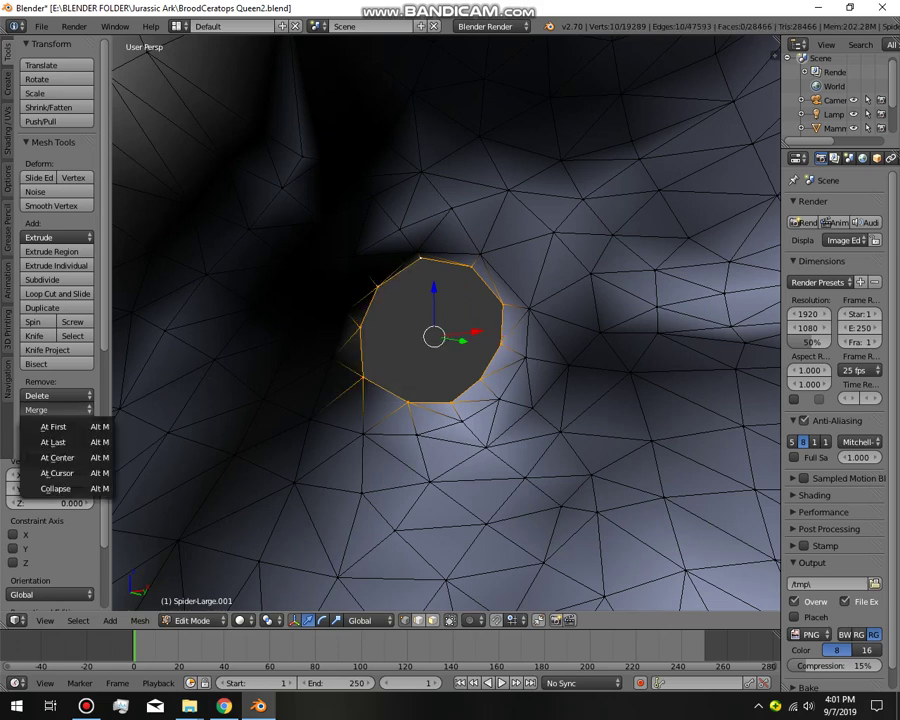
{"action": "left_click", "coordinate": [60, 457]}
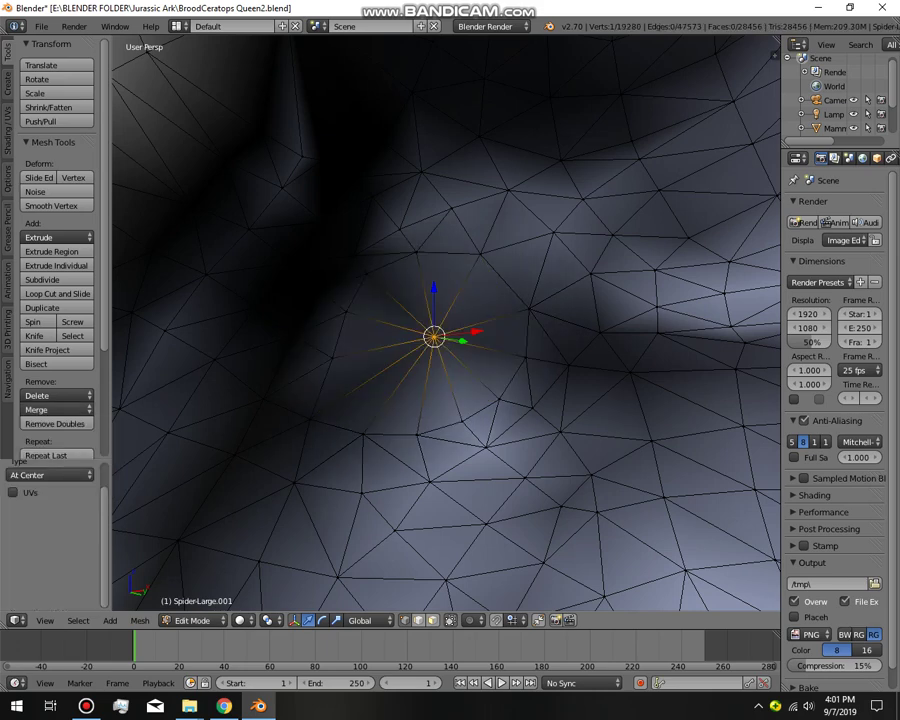
{"action": "left_click", "coordinate": [195, 620]}
Step: Fly into the creature's chest until the second octagonal hole is visible
{"action": "left_click", "coordinate": [200, 598]}
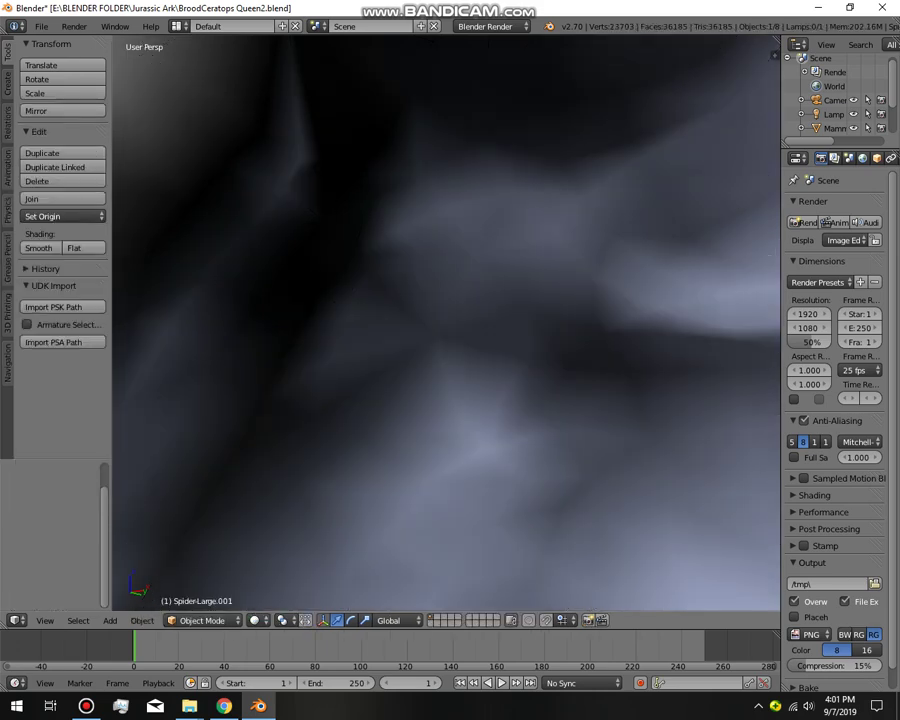
{"action": "key", "text": "shift+f"}
{"action": "key", "text": "w"}
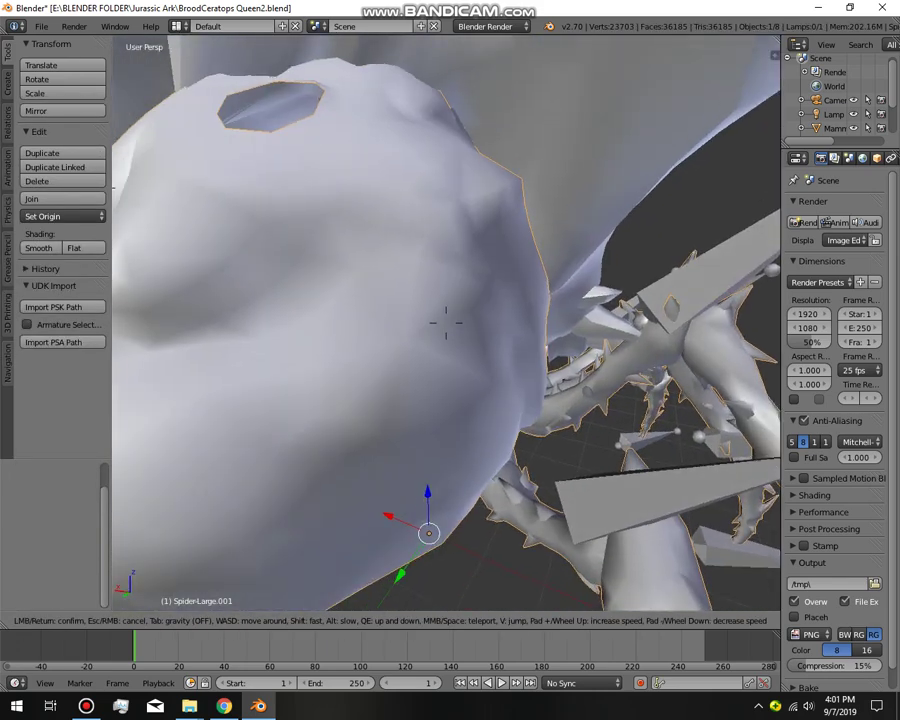
{"action": "key", "text": "s"}
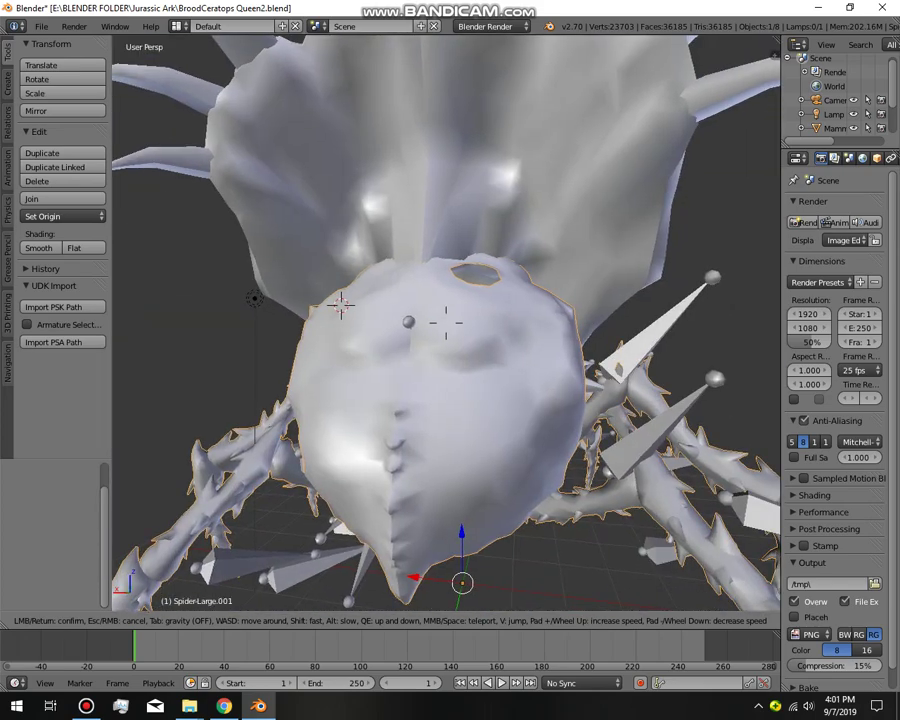
{"action": "key", "text": "w"}
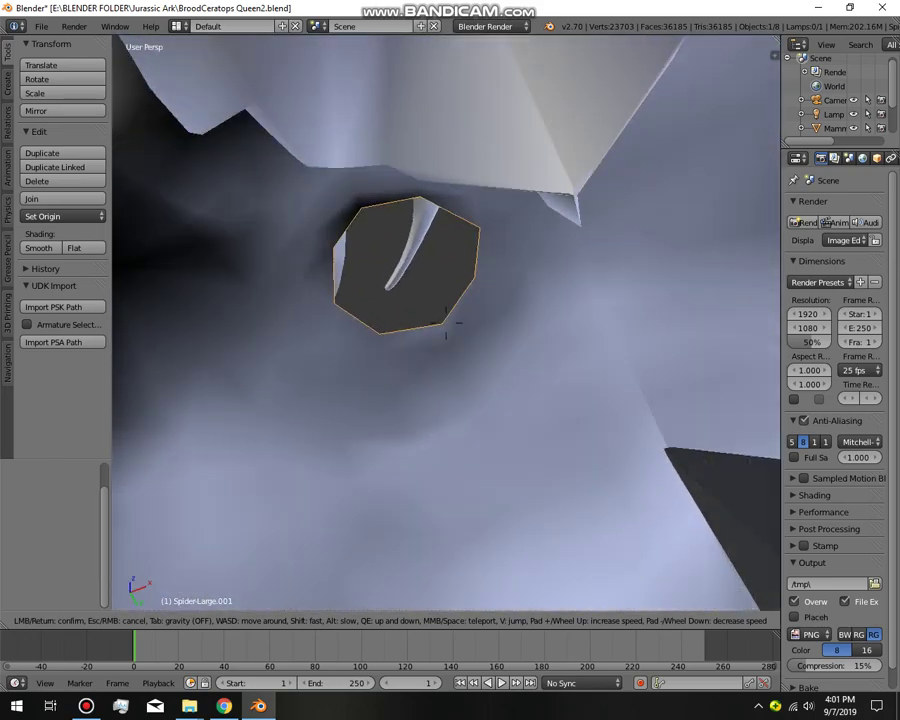
{"action": "left_click", "coordinate": [446, 321]}
Step: Toggle between Edit and Object Mode and re-centre the octagonal hole
{"action": "left_click", "coordinate": [203, 620]}
{"action": "left_click", "coordinate": [203, 620]}
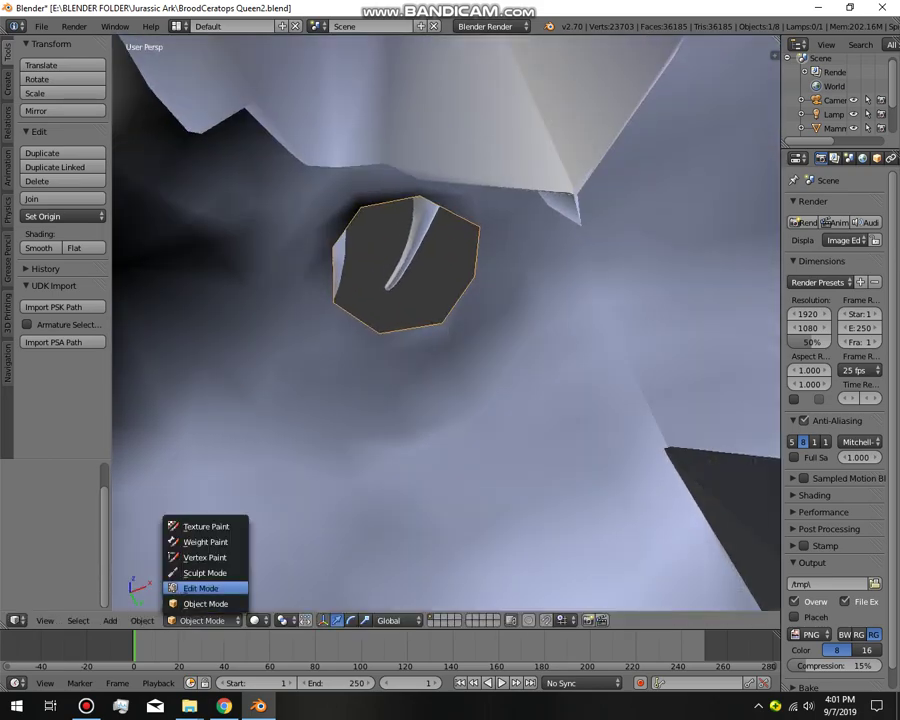
{"action": "left_click", "coordinate": [200, 588]}
{"action": "left_click", "coordinate": [203, 620]}
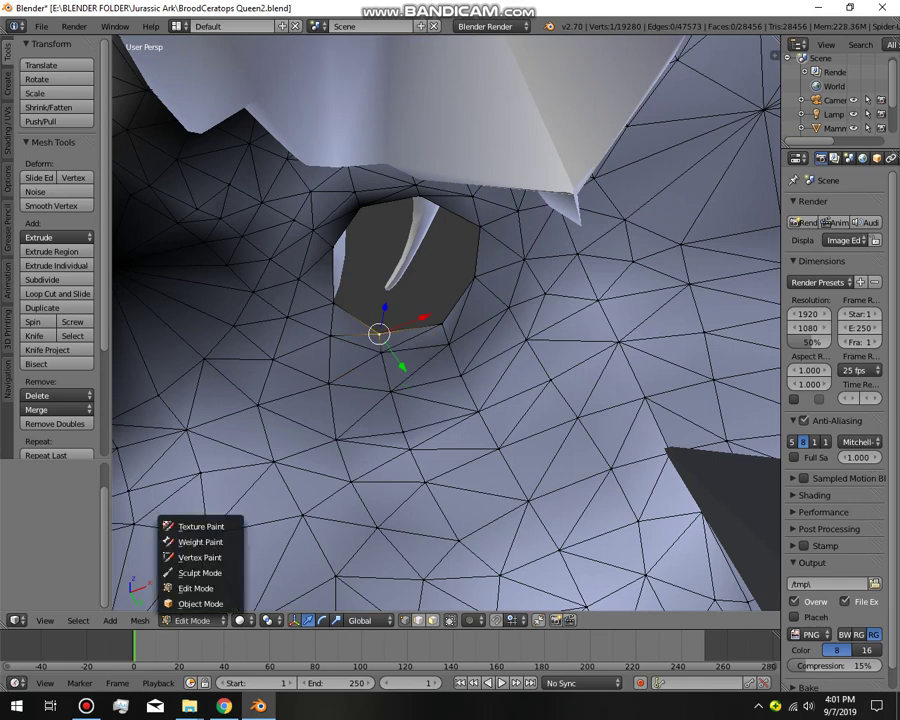
{"action": "left_click", "coordinate": [200, 600]}
{"action": "key", "text": "shift+f"}
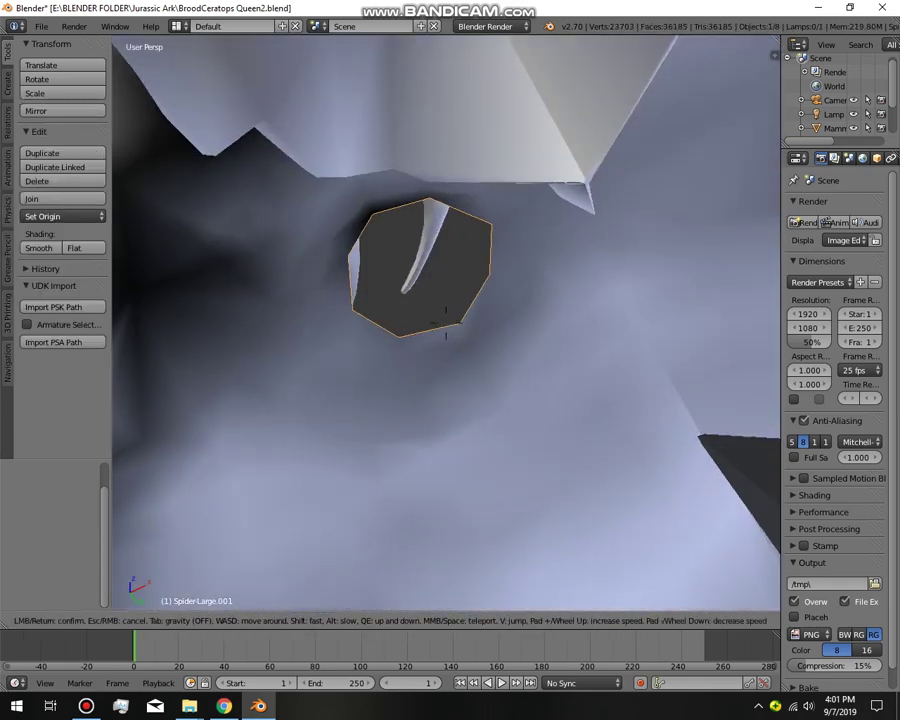
{"action": "left_click", "coordinate": [446, 321]}
Step: In Edit Mode, lasso-select the vertices around the octagonal hole's rim
{"action": "left_click", "coordinate": [203, 620]}
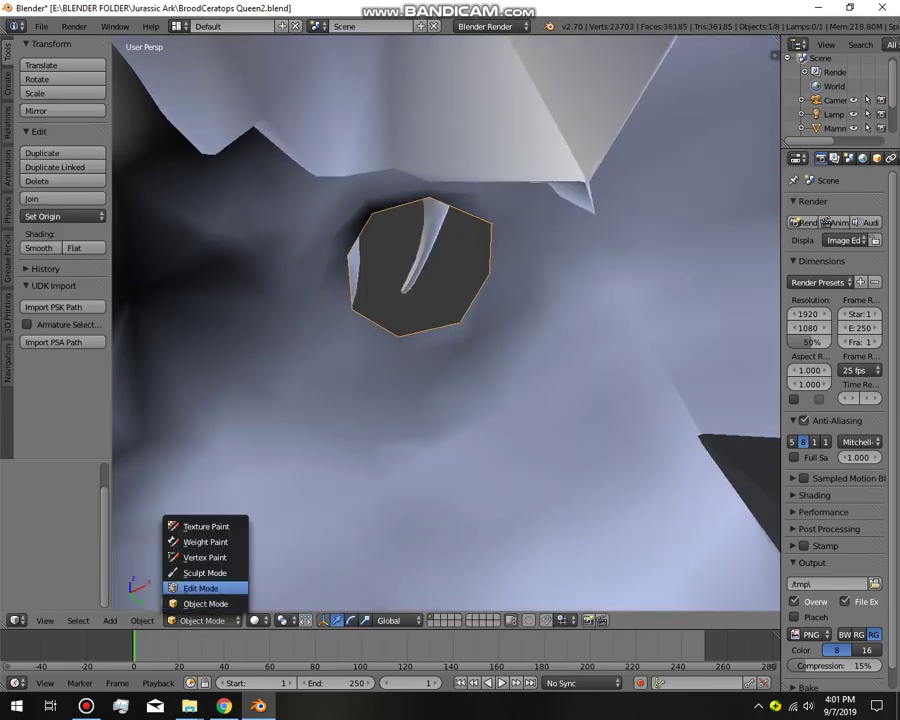
{"action": "left_click", "coordinate": [200, 589]}
{"action": "mouse_move", "coordinate": [397, 269]}
{"action": "left_mouse_down", "text": "ctrl"}
{"action": "mouse_move", "coordinate": [460, 328]}
{"action": "mouse_move", "coordinate": [385, 332]}
{"action": "left_mouse_up", "text": "ctrl"}
{"action": "key", "text": "g"}
{"action": "key", "text": "x"}
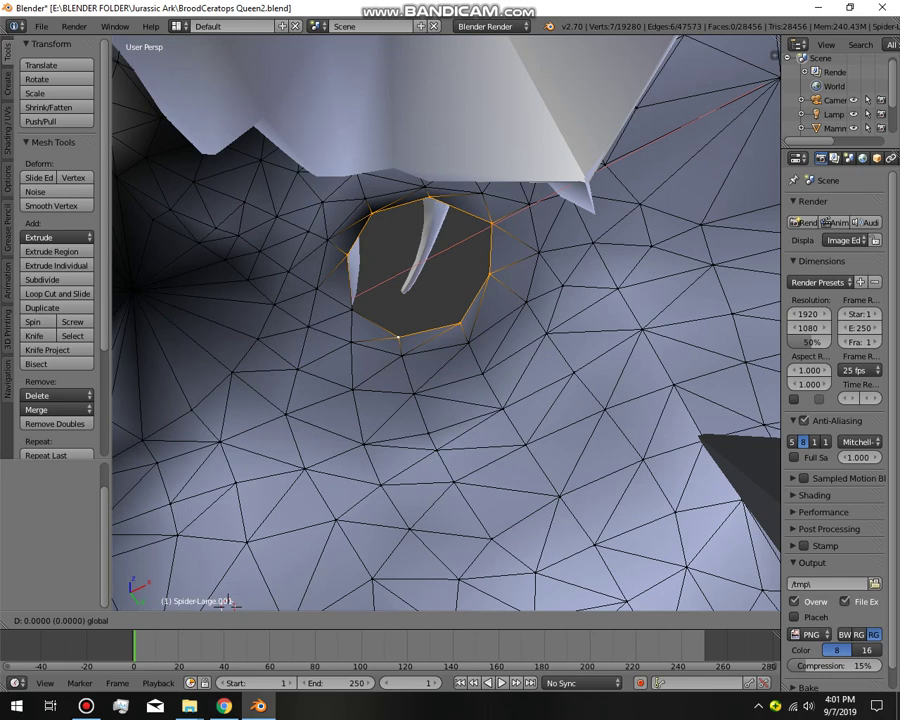
{"action": "left_click", "coordinate": [224, 600]}
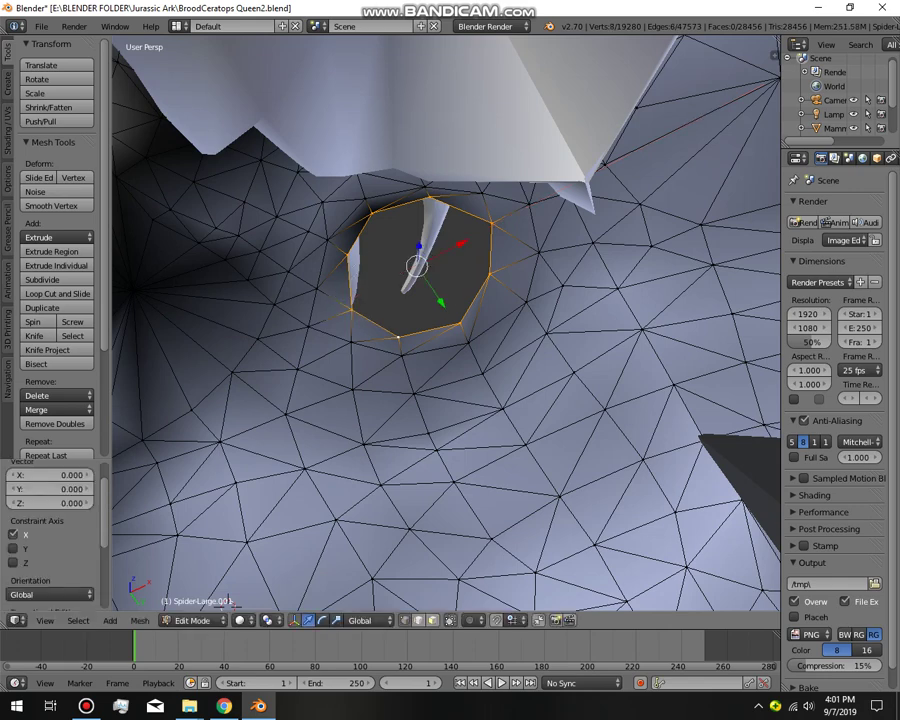
Step: Merge those rim vertices into one point At Center and return to Object Mode
{"action": "left_click", "coordinate": [57, 409]}
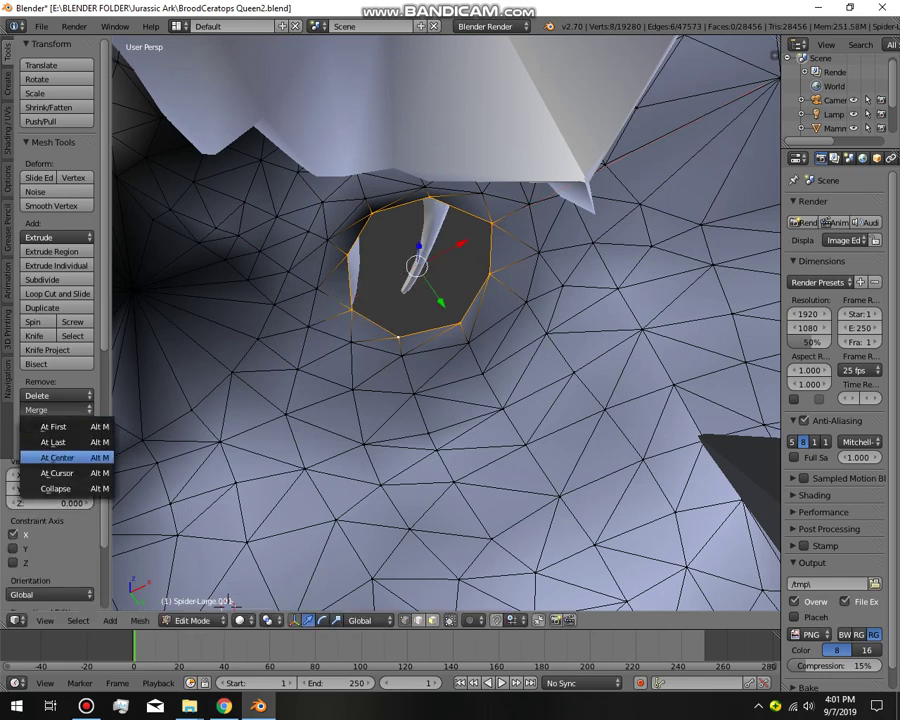
{"action": "left_click", "coordinate": [50, 459]}
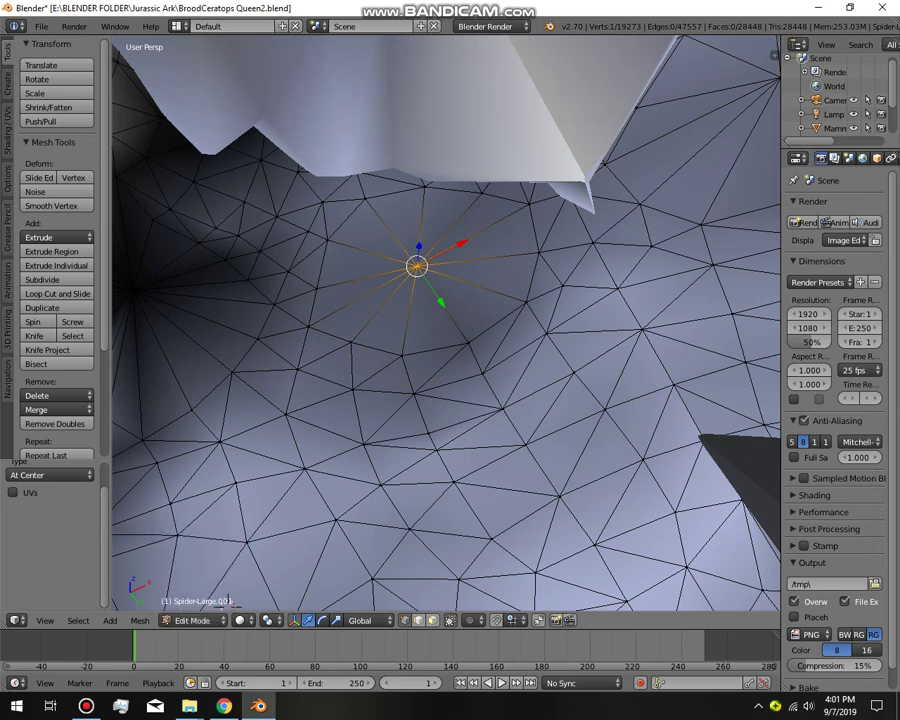
{"action": "left_click", "coordinate": [226, 601]}
{"action": "key", "text": "shift+f"}
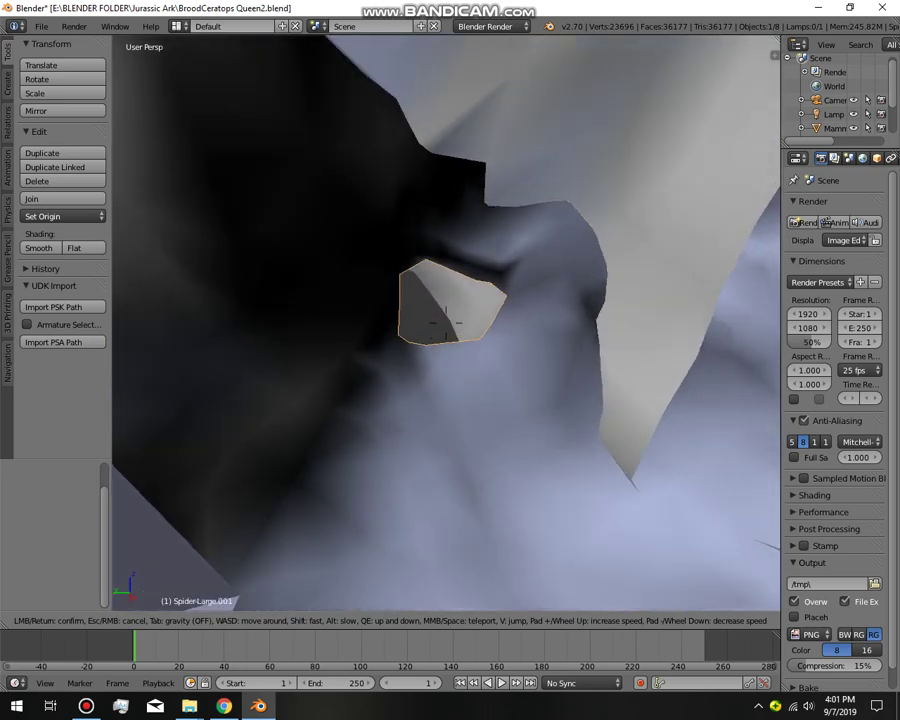
Step: Walk to the larger opening ringed with pale jagged spikes and switch to Edit Mode
{"action": "key", "text": "space"}
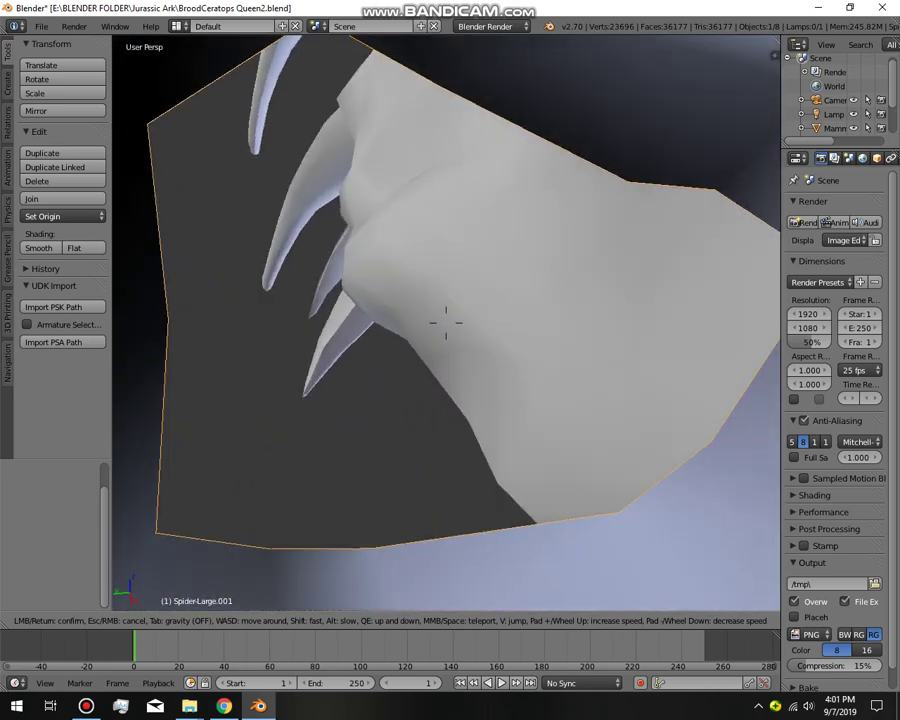
{"action": "key", "text": "s"}
{"action": "key", "text": "s"}
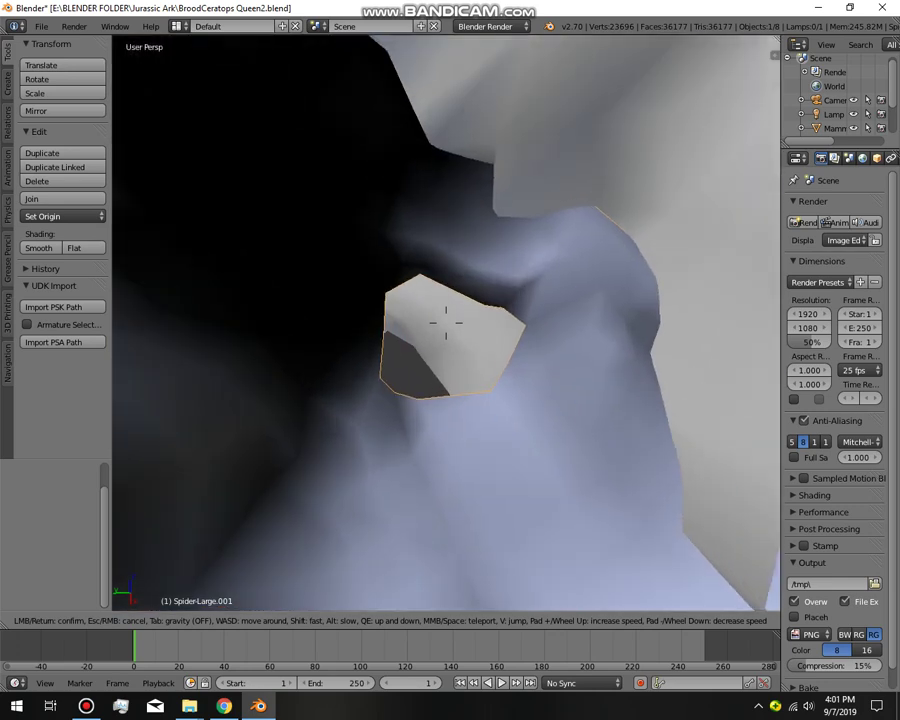
{"action": "key", "text": "w"}
{"action": "key", "text": "Return"}
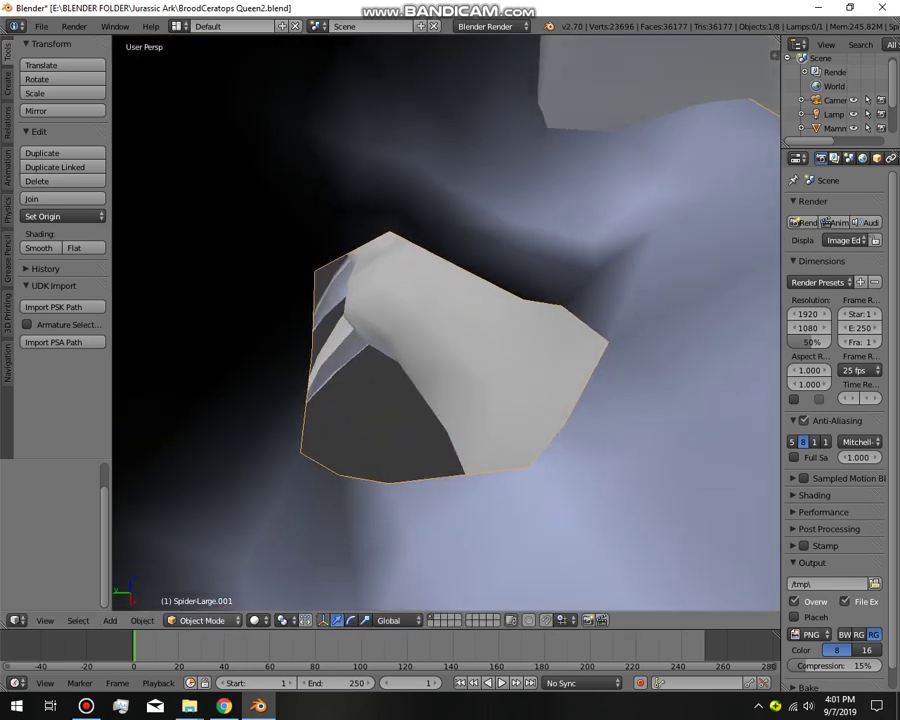
{"action": "left_click", "coordinate": [201, 620]}
Step: Lasso-select the 13 boundary vertices around the spiked opening, adding the top vertex
{"action": "left_click", "coordinate": [200, 584]}
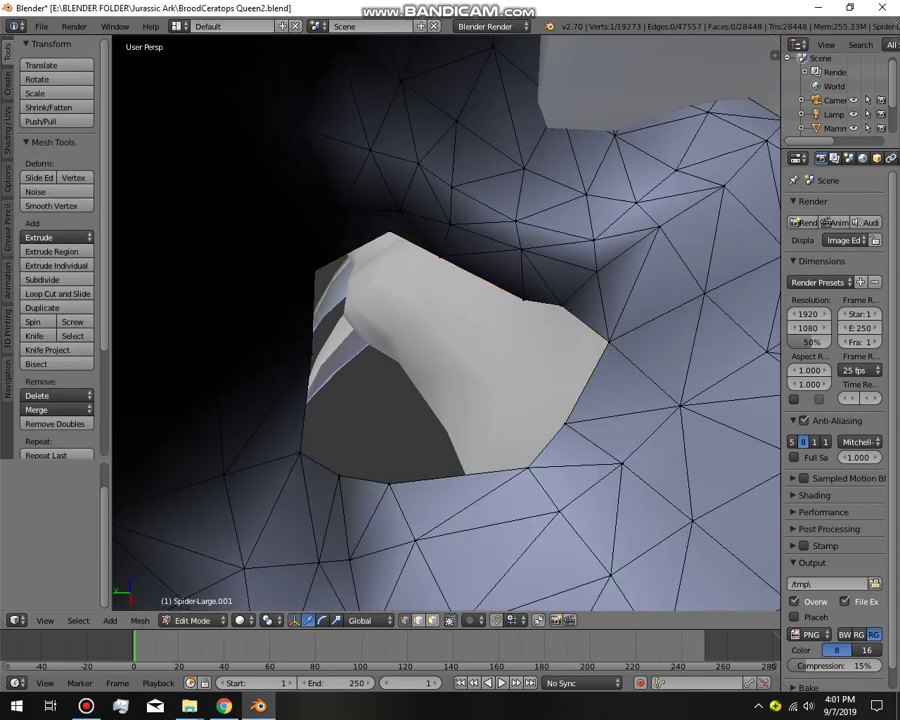
{"action": "left_click_drag", "start_coordinate": [378, 234], "coordinate": [505, 488], "text": "ctrl"}
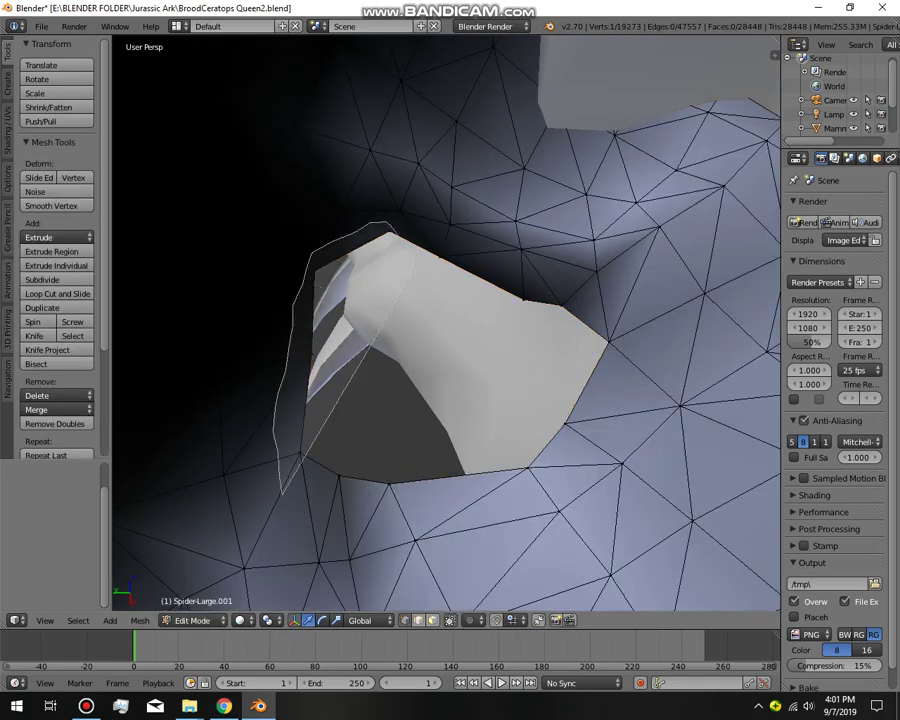
{"action": "left_click_drag", "start_coordinate": [605, 375], "coordinate": [514, 292], "text": "ctrl"}
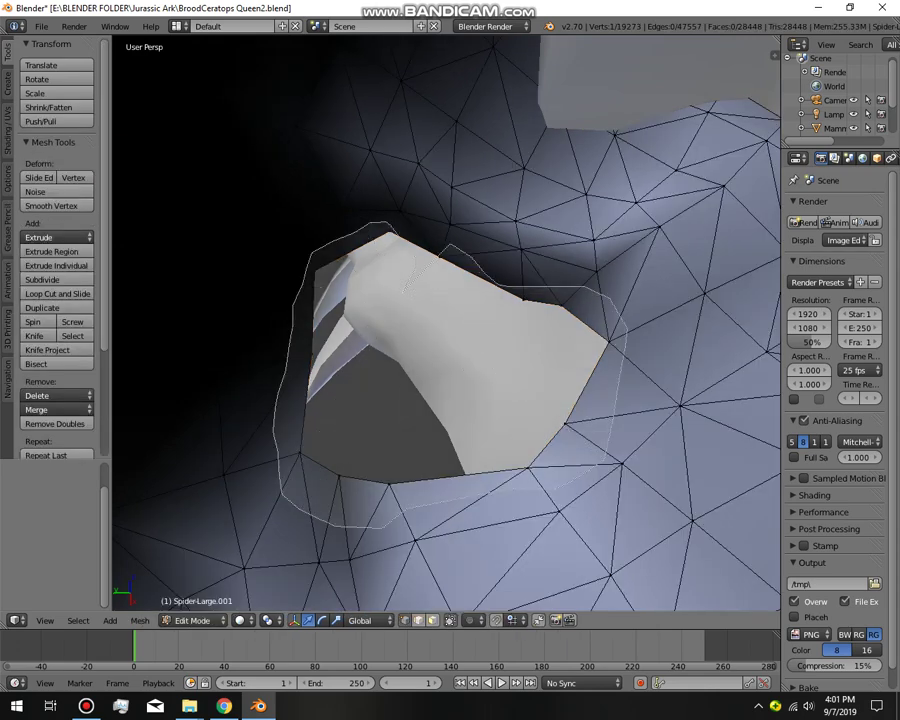
{"action": "left_click_drag", "start_coordinate": [437, 234], "coordinate": [385, 226], "text": "ctrl"}
{"action": "key", "text": "e"}
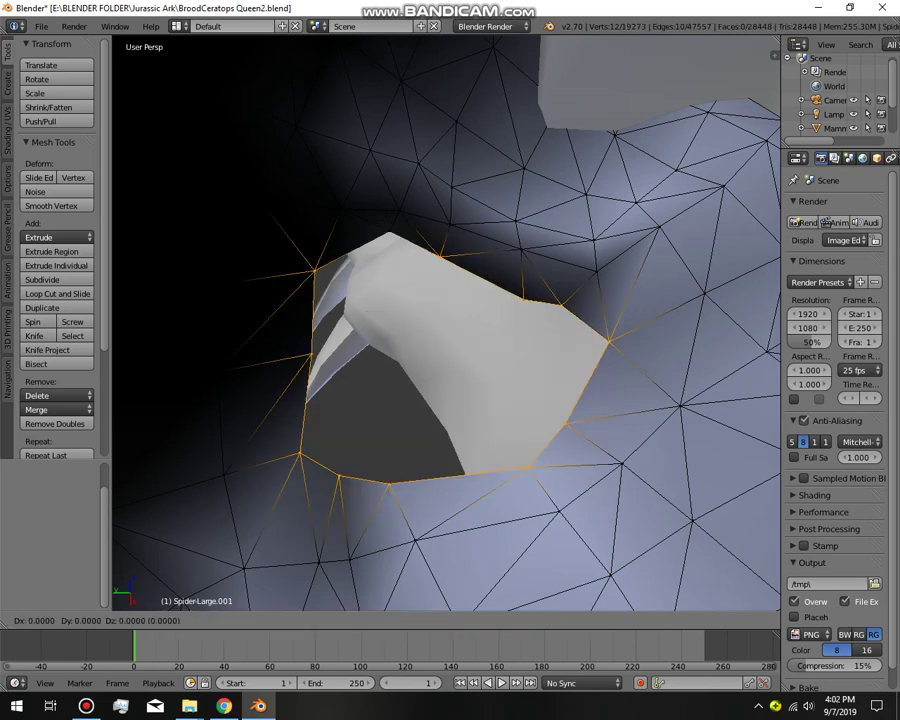
{"action": "key", "text": "Escape"}
{"action": "left_click_drag", "start_coordinate": [390, 229], "coordinate": [396, 236], "text": "ctrl"}
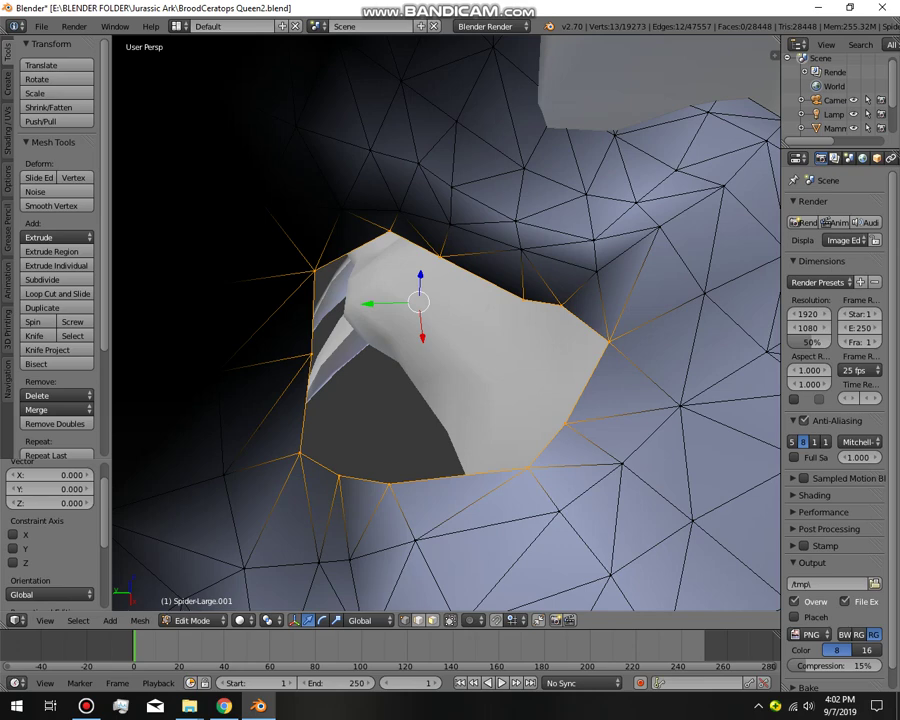
Step: Try Merge At Center on the selection, then undo it
{"action": "left_click", "coordinate": [57, 409]}
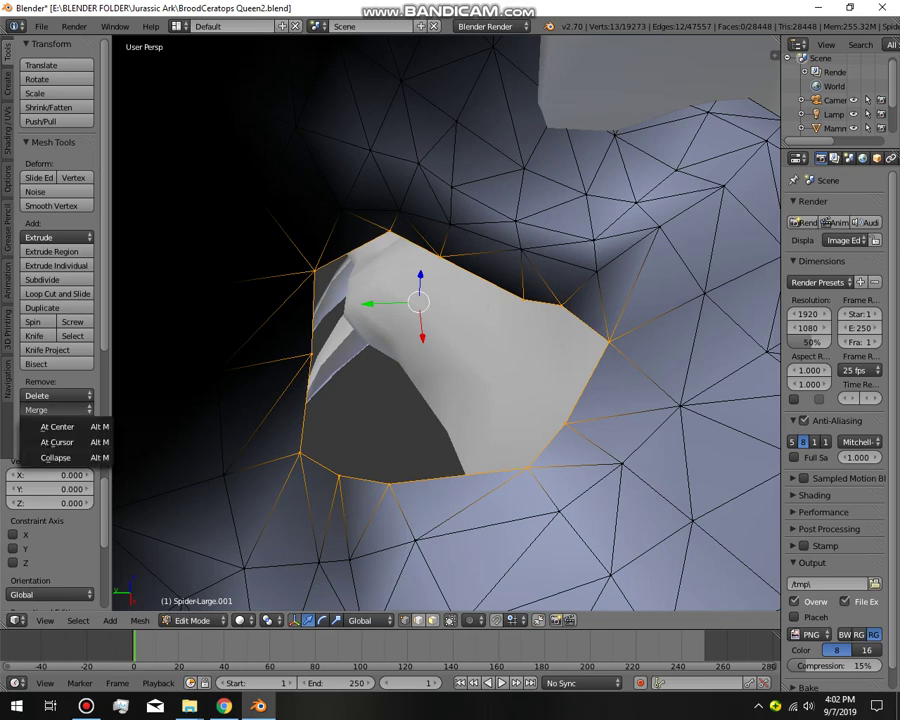
{"action": "left_click", "coordinate": [57, 427]}
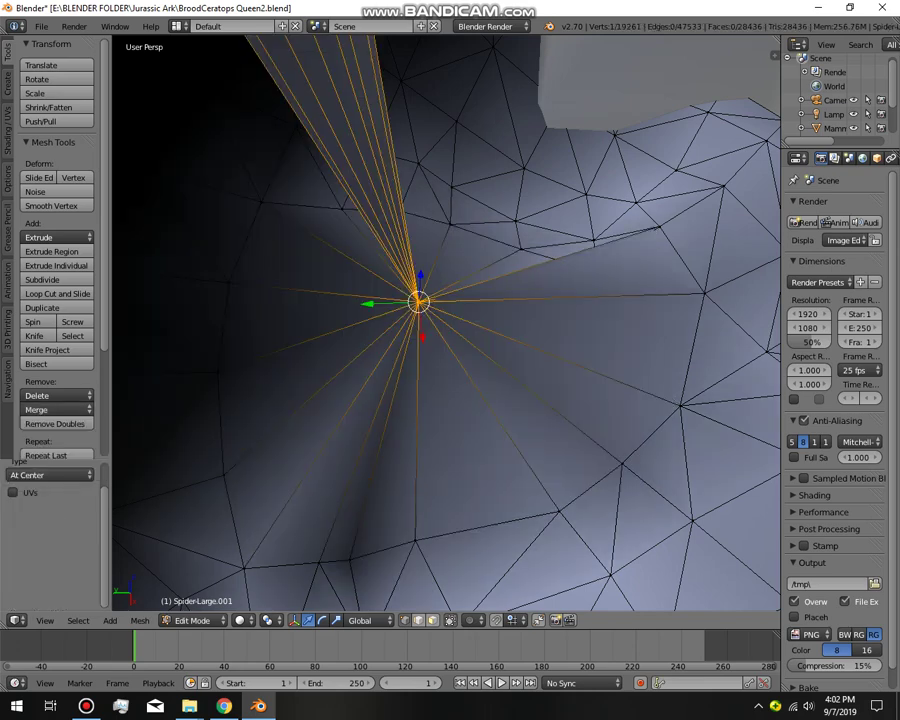
{"action": "key", "text": "ctrl+z"}
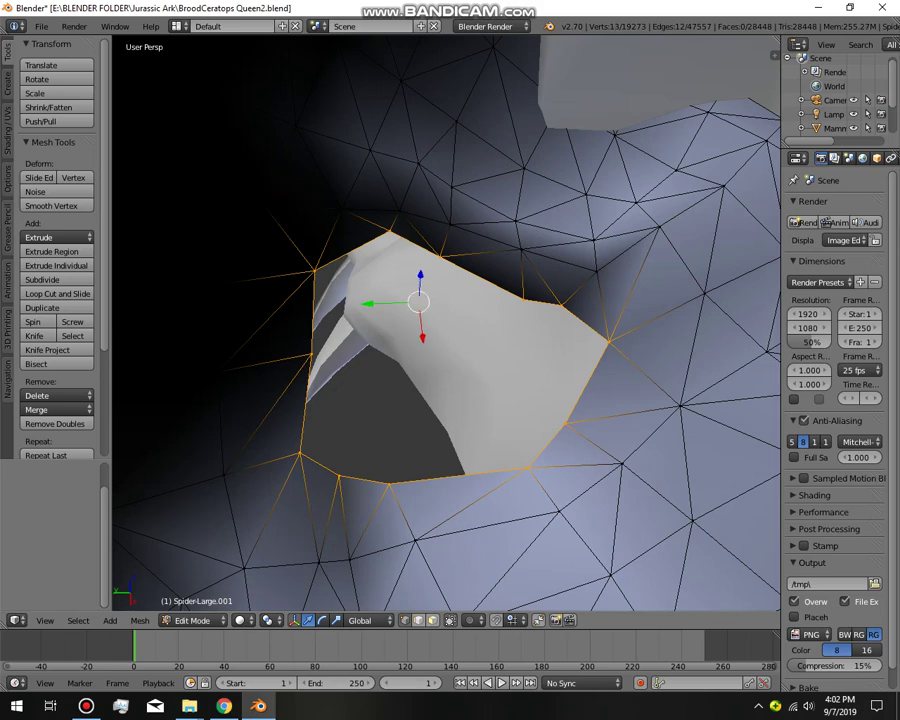
{"action": "right_click", "coordinate": [607, 342], "text": "shift"}
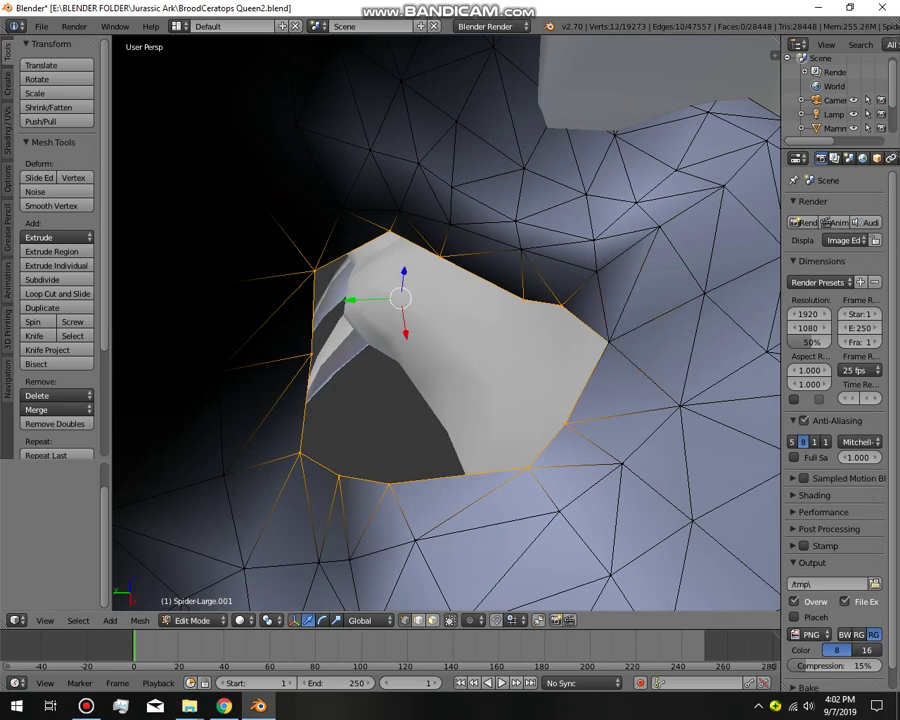
{"action": "left_click", "coordinate": [57, 409]}
{"action": "left_click", "coordinate": [38, 424]}
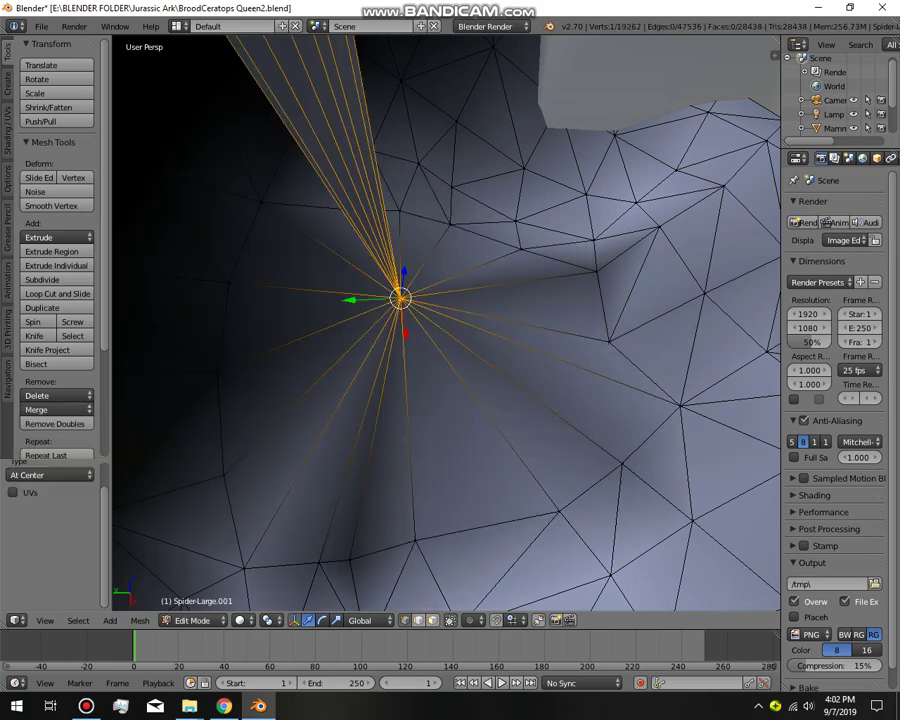
{"action": "key", "text": "ctrl+z"}
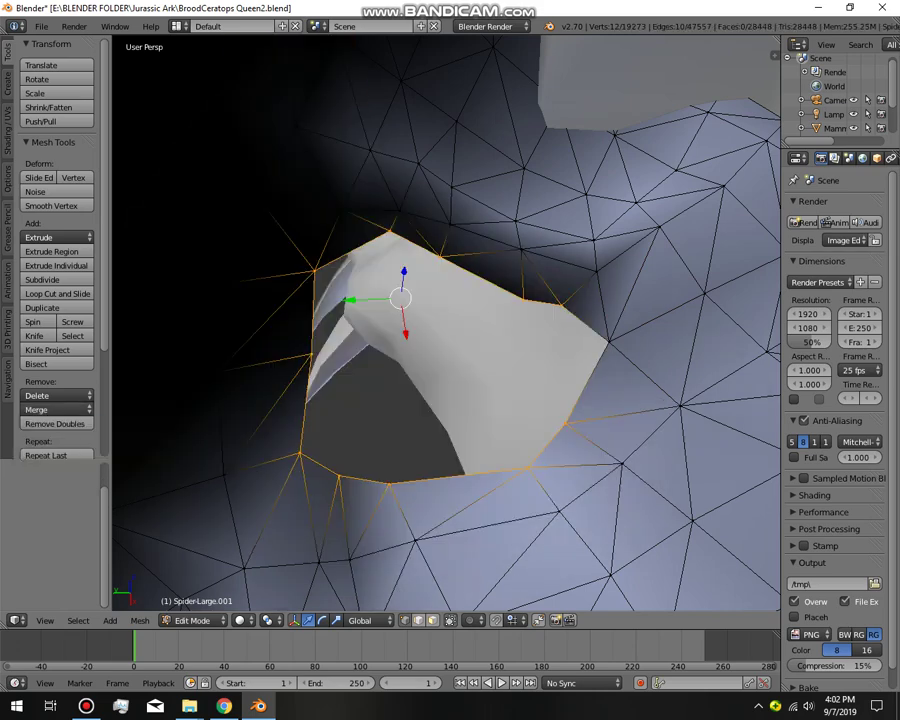
{"action": "right_click", "coordinate": [607, 342], "text": "shift"}
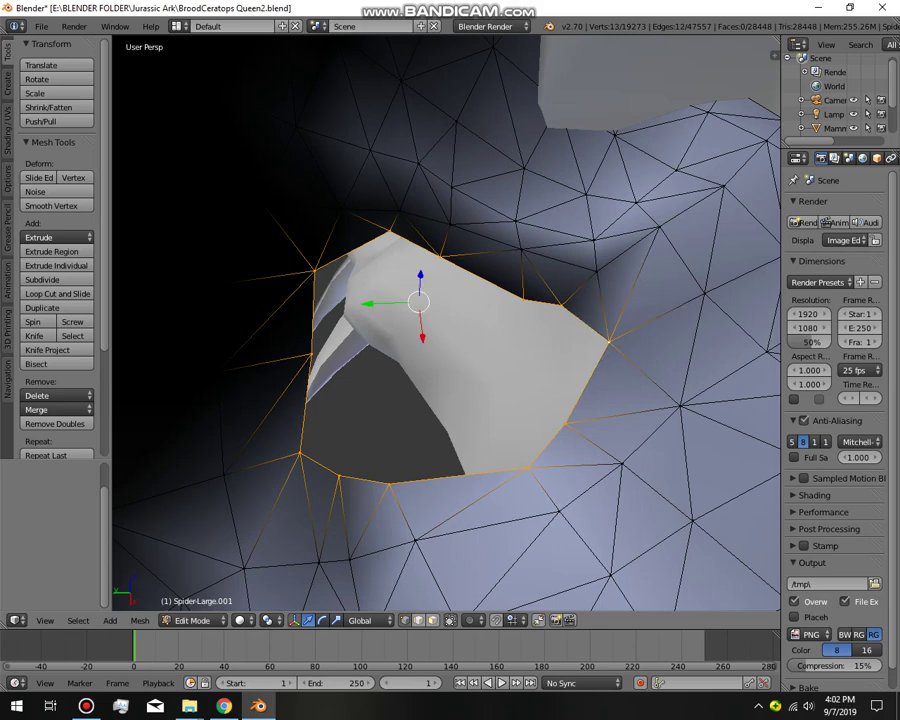
{"action": "right_click", "coordinate": [300, 454], "text": "shift"}
{"action": "right_click", "coordinate": [390, 233], "text": "shift"}
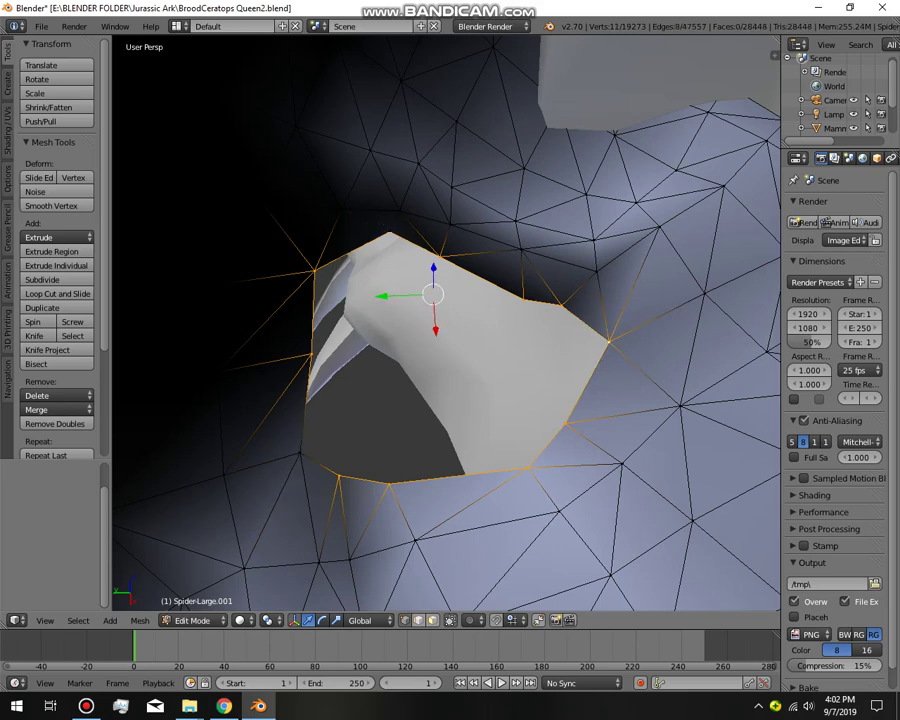
{"action": "right_click", "coordinate": [315, 269], "text": "shift"}
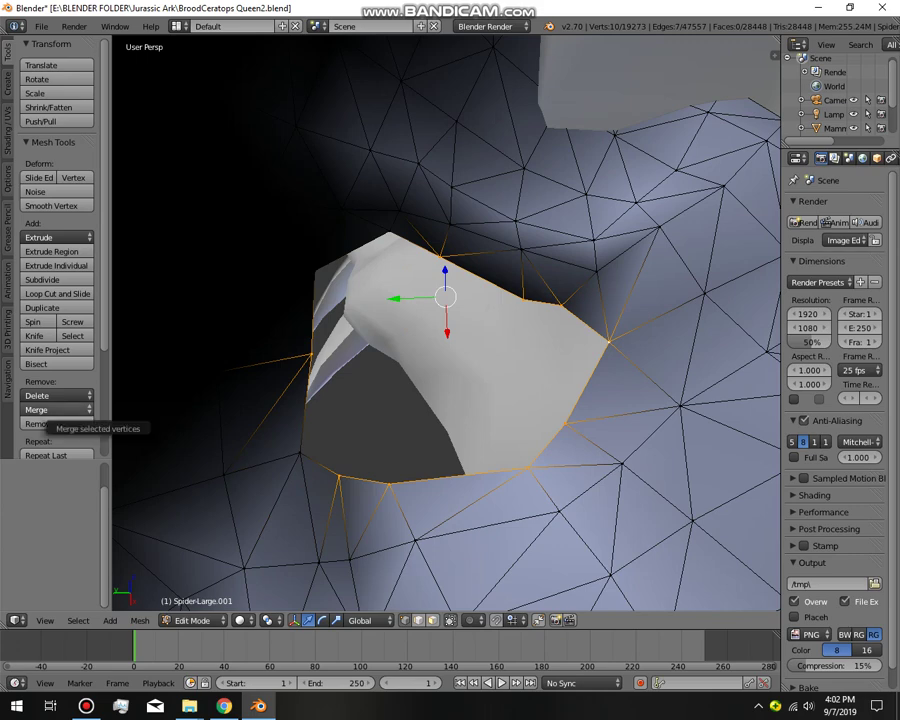
{"action": "left_click", "coordinate": [45, 410]}
{"action": "left_click", "coordinate": [50, 455]}
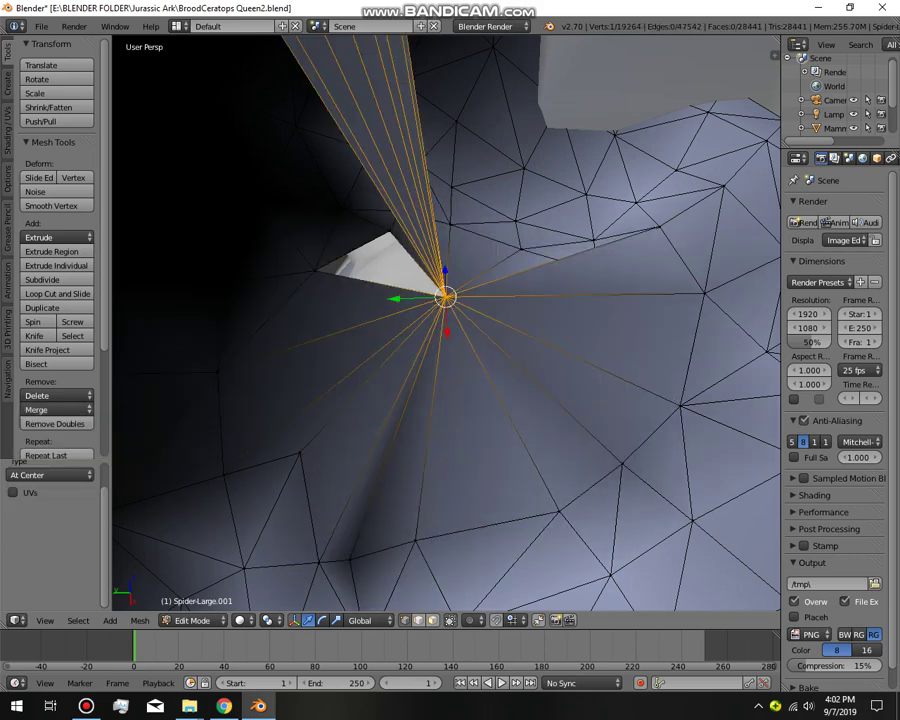
{"action": "key", "text": "ctrl+z"}
{"action": "key", "text": "ctrl+z"}
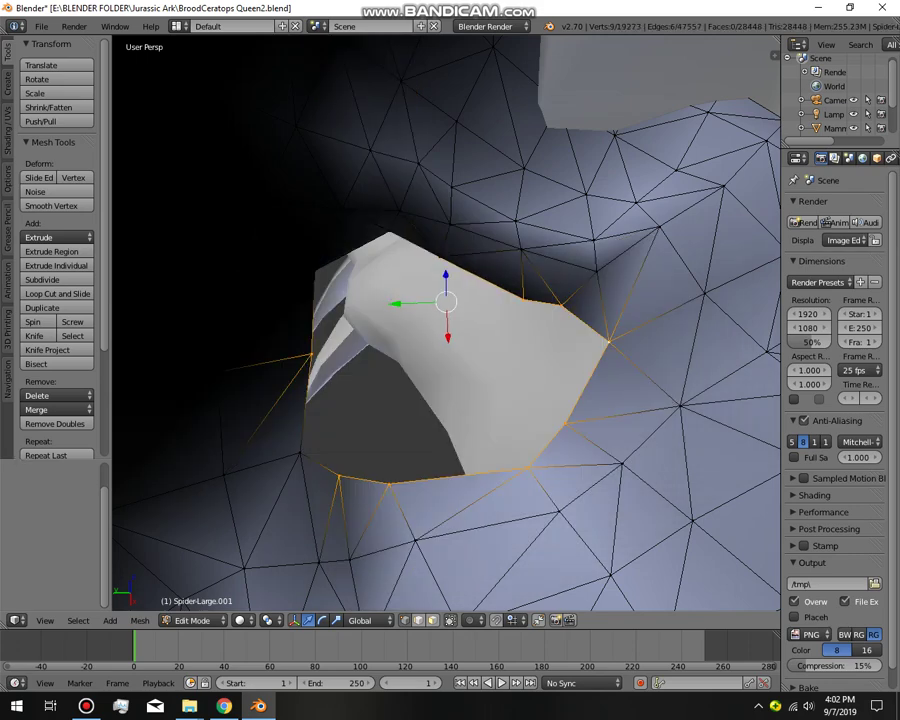
{"action": "left_click", "coordinate": [45, 410]}
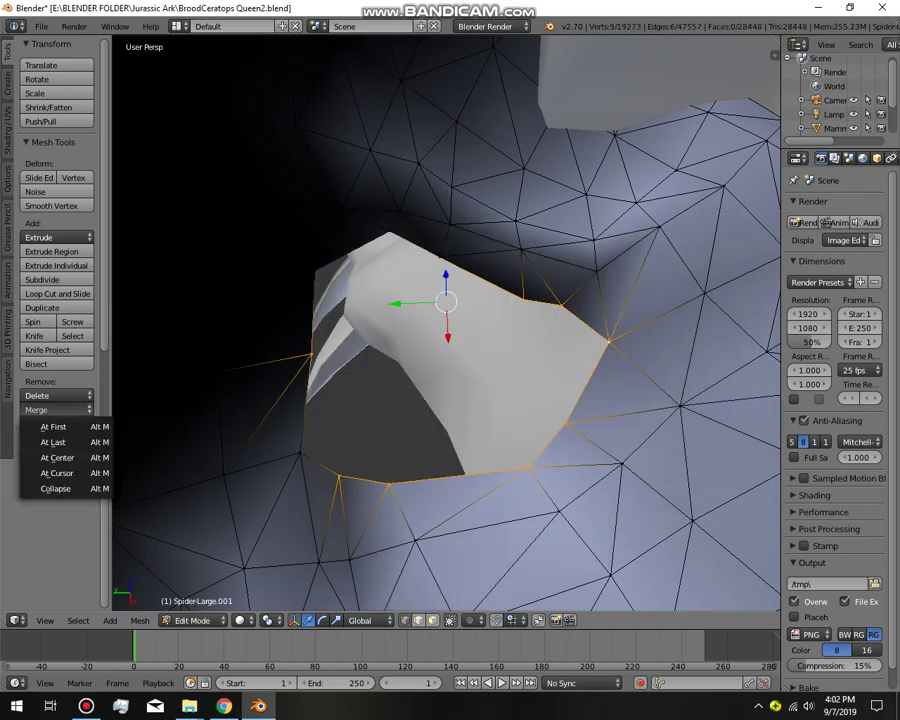
{"action": "left_click", "coordinate": [57, 457]}
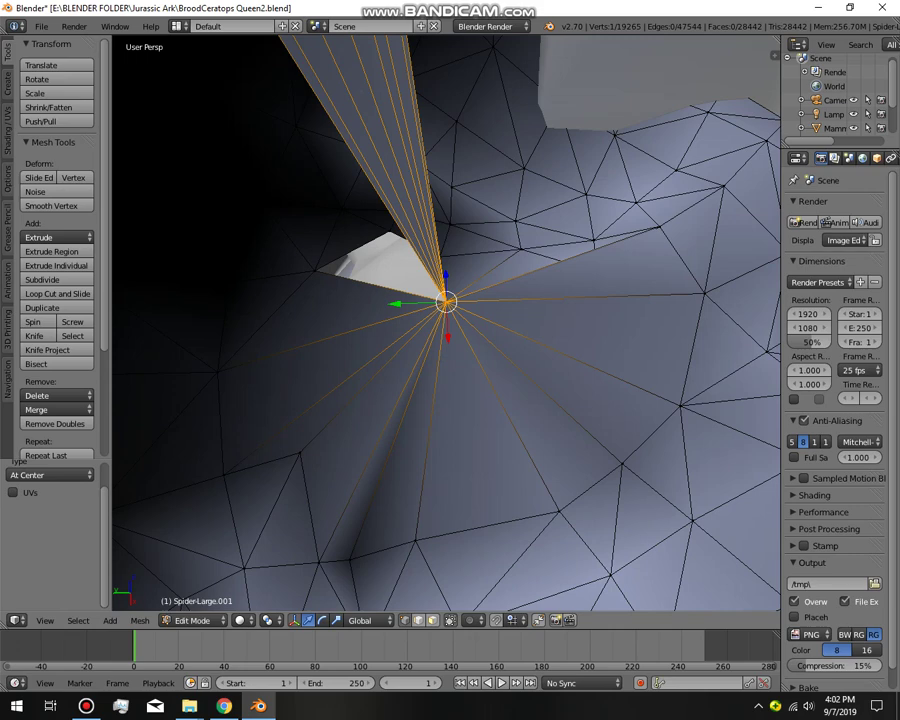
{"action": "key", "text": "ctrl+z"}
{"action": "right_click", "coordinate": [300, 453]}
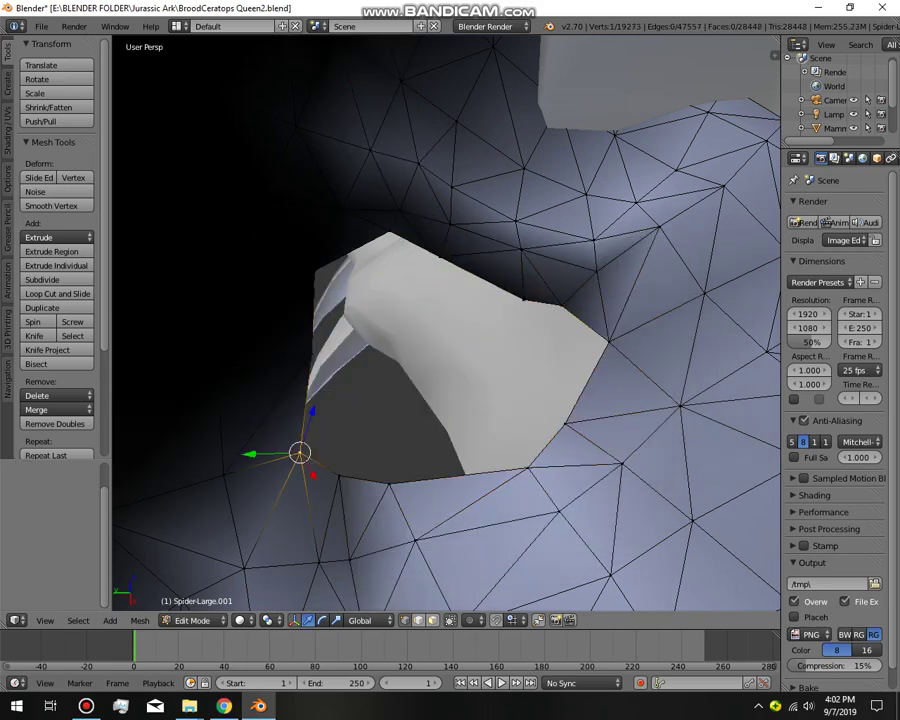
Step: Grow and lasso the boundary ring, test a merge at center, then undo it
{"action": "key", "text": "ctrl+KP_Add"}
{"action": "key", "text": "ctrl+KP_Add"}
{"action": "key", "text": "ctrl+KP_Add"}
{"action": "key", "text": "ctrl+KP_Add"}
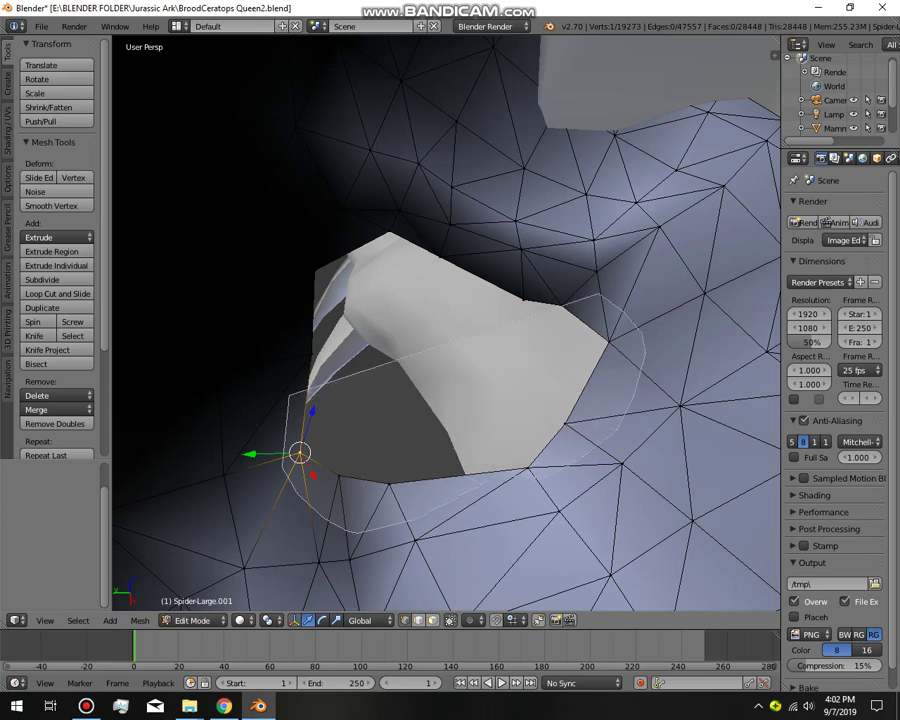
{"action": "left_click_drag", "start_coordinate": [298, 393], "coordinate": [320, 215], "text": "ctrl"}
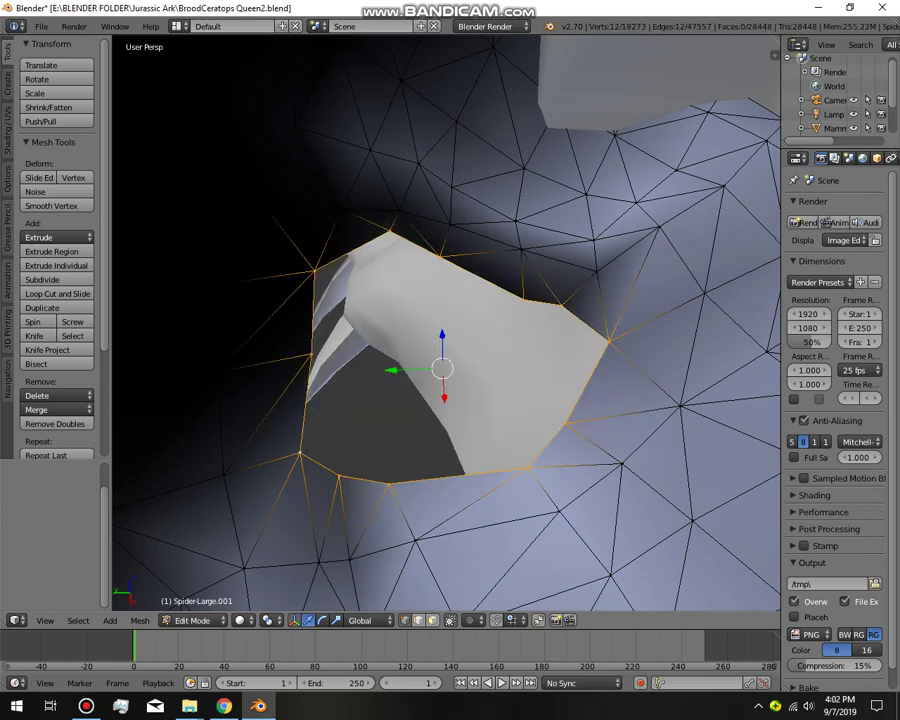
{"action": "left_click", "coordinate": [57, 409]}
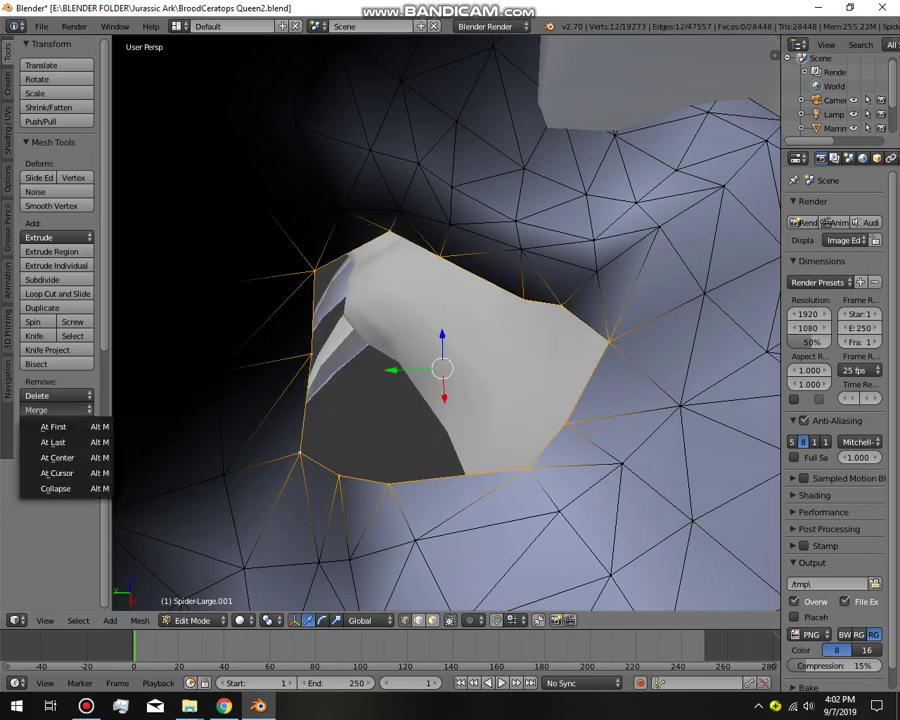
{"action": "left_click", "coordinate": [57, 457]}
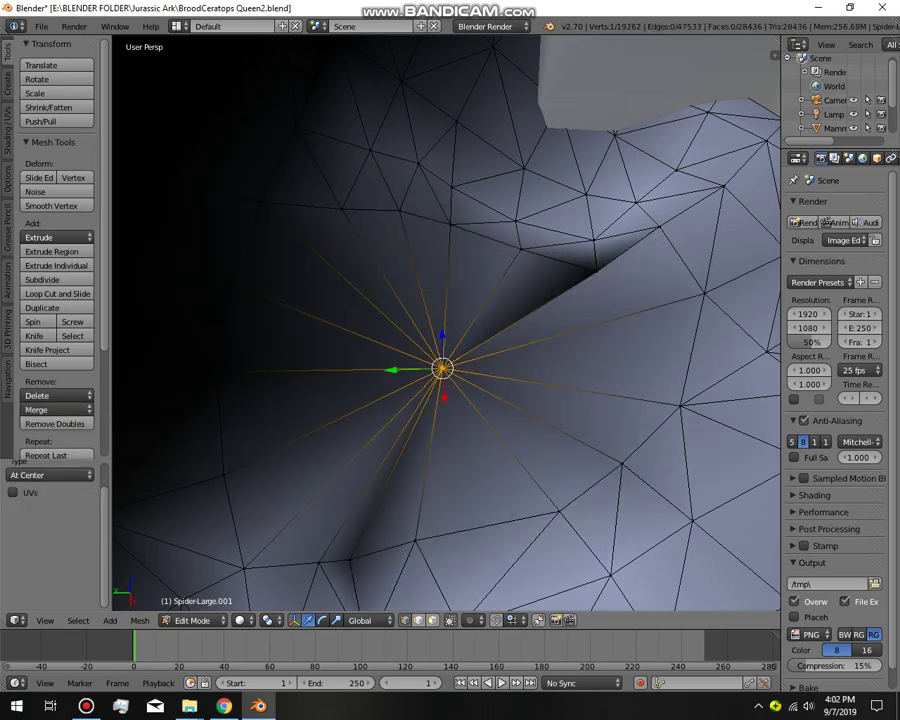
{"action": "key", "text": "ctrl+z"}
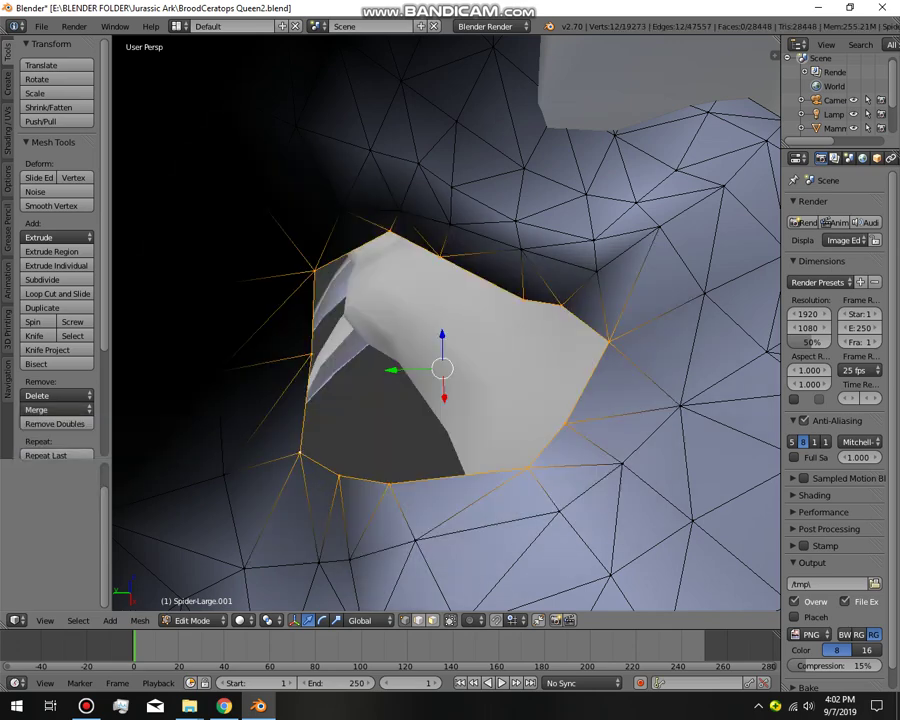
Step: Deselect the stray right-hand vertex, run Remove Doubles, and merge the 11 rim vertices At Center
{"action": "left_click", "coordinate": [607, 343], "text": "shift"}
{"action": "left_click", "coordinate": [57, 423]}
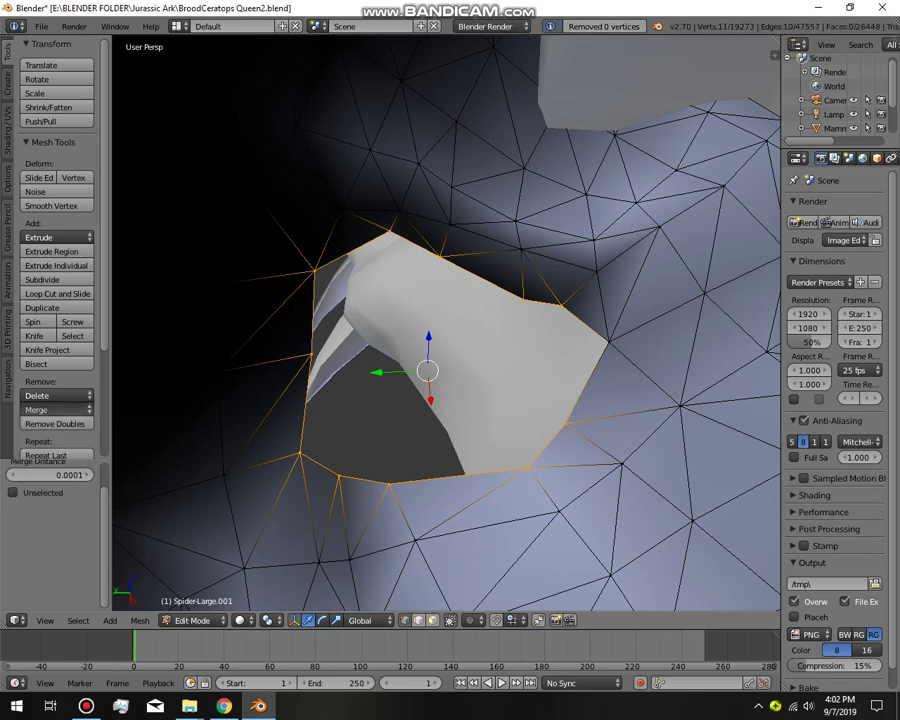
{"action": "left_click", "coordinate": [57, 409]}
{"action": "left_click", "coordinate": [56, 426]}
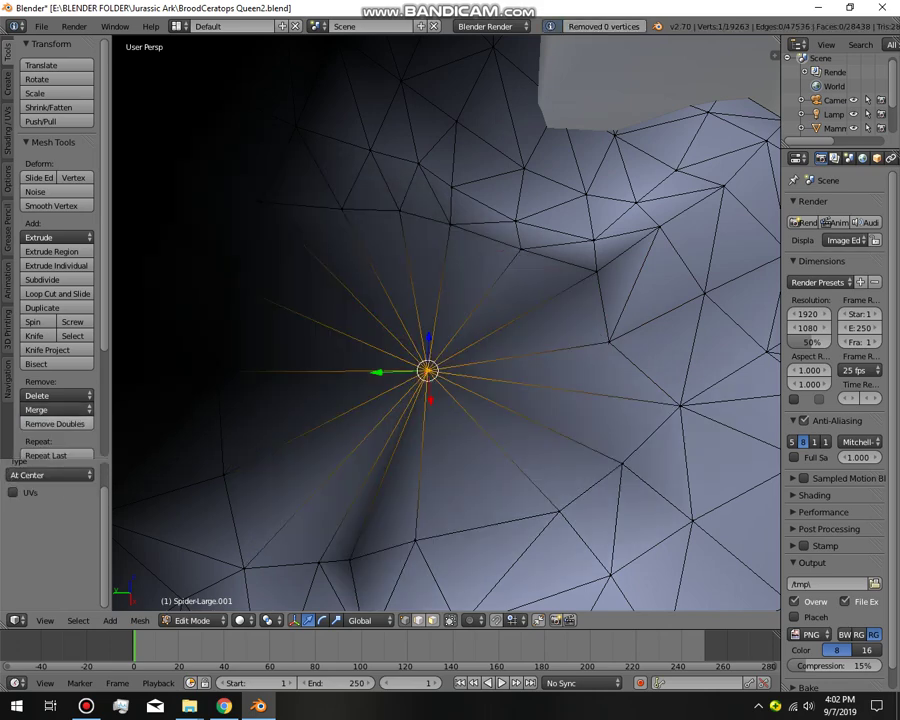
{"action": "left_click", "coordinate": [192, 620]}
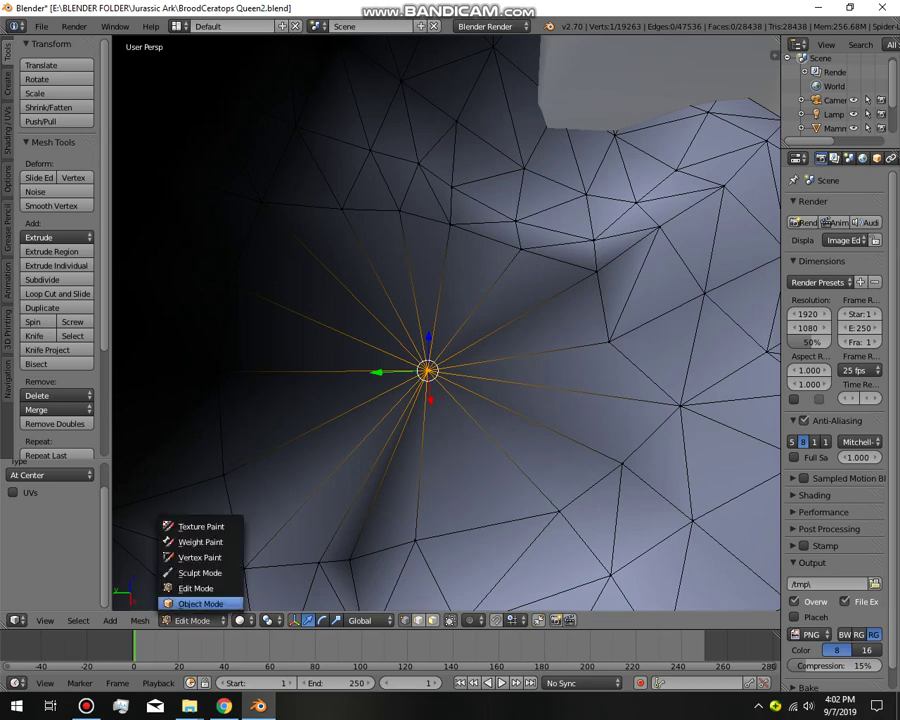
Step: Switch to Object Mode and fly back to a wide side view of the whole creature
{"action": "left_click", "coordinate": [195, 600]}
{"action": "key", "text": "s"}
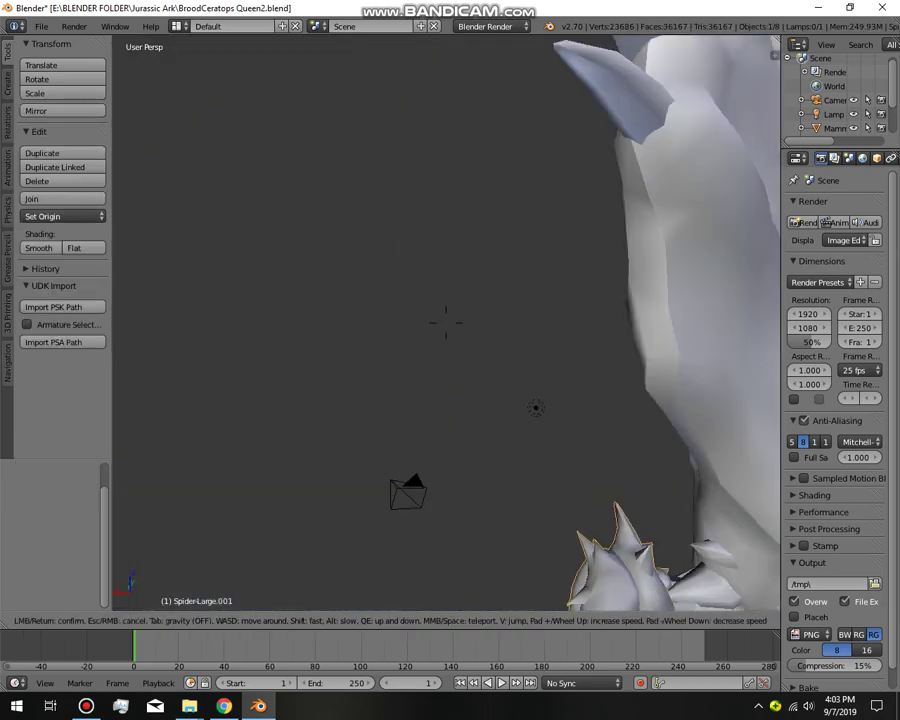
{"action": "key", "text": "s"}
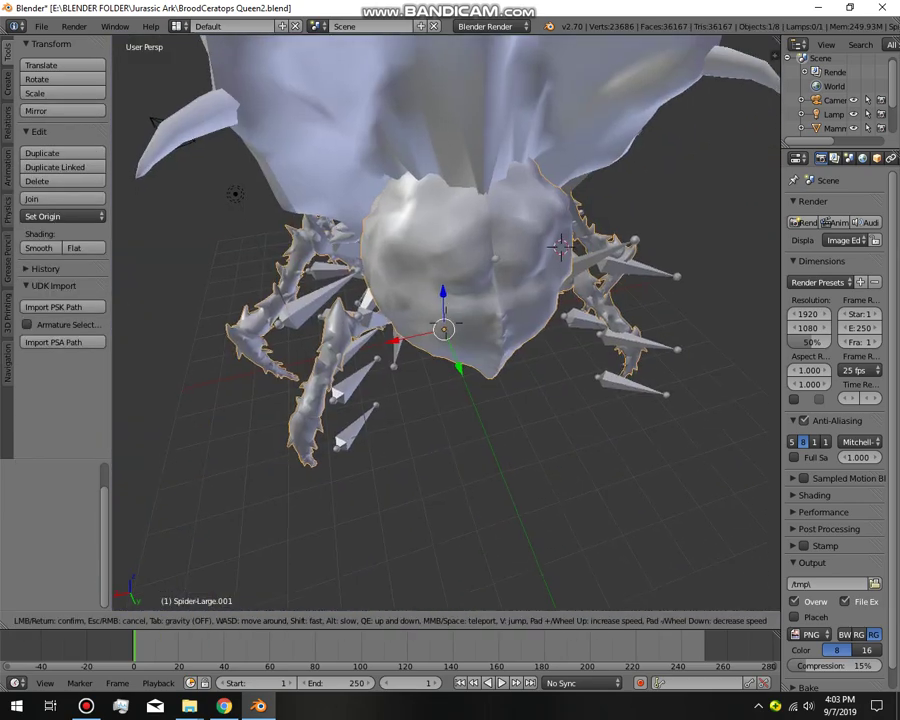
{"action": "key", "text": "a"}
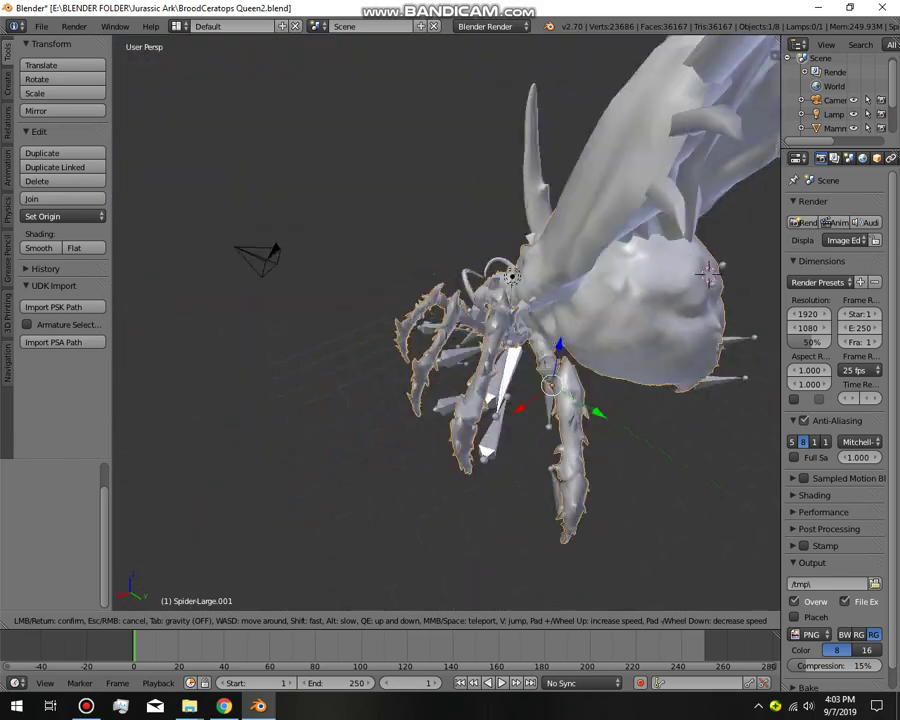